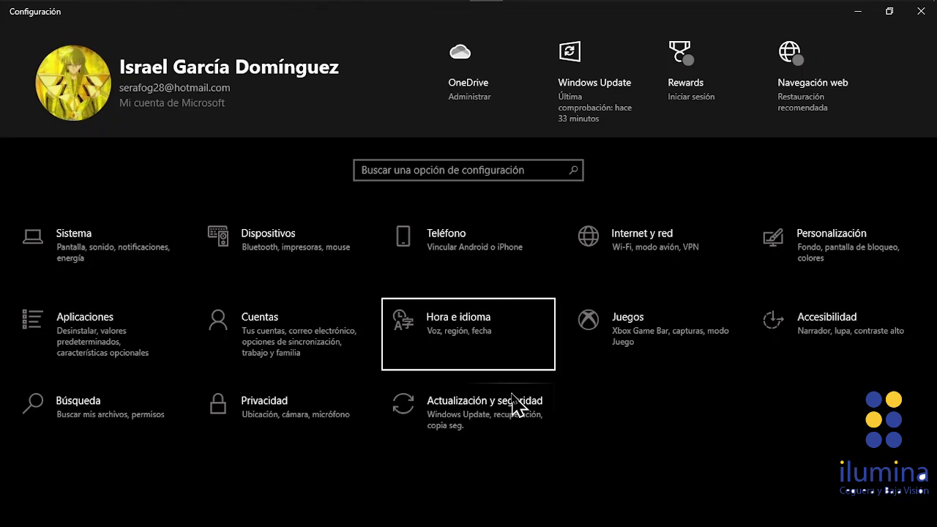
- Open the Hora e idioma settings category
key("Left")
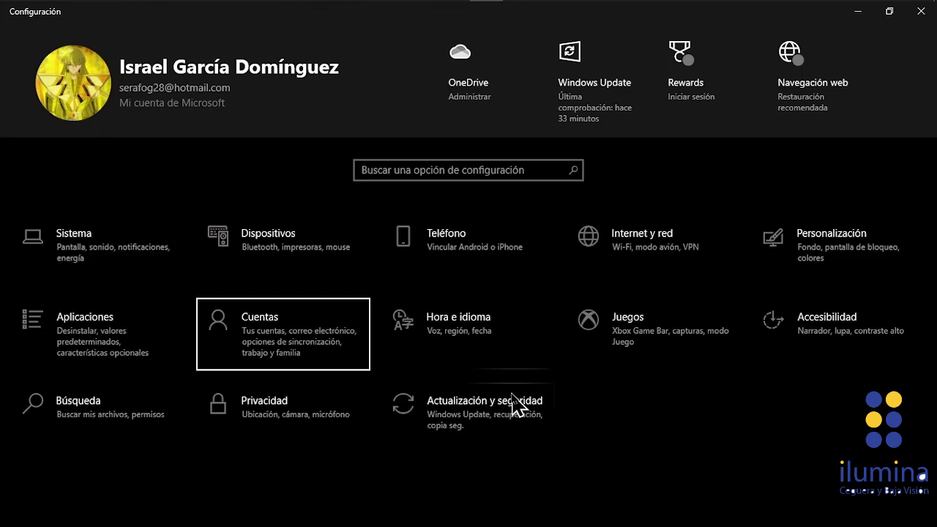
key("Right")
key("ctrl")
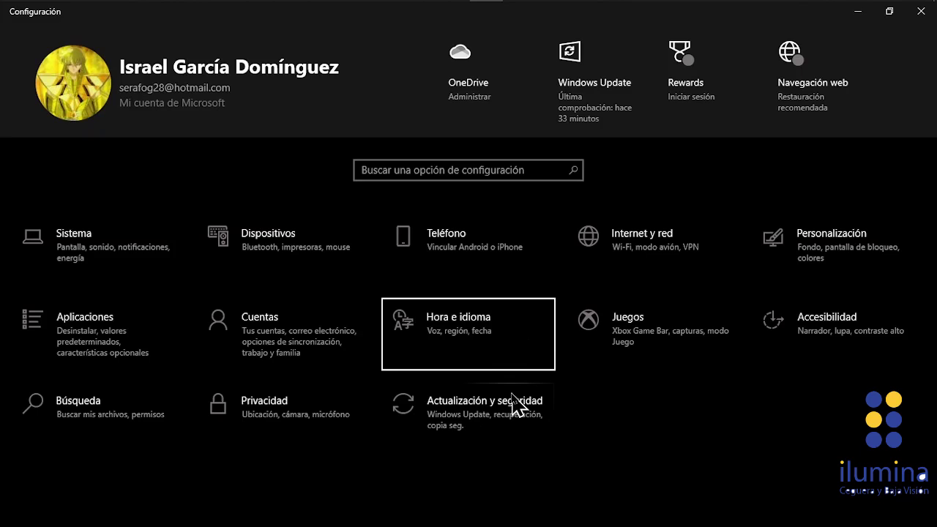
key("Return")
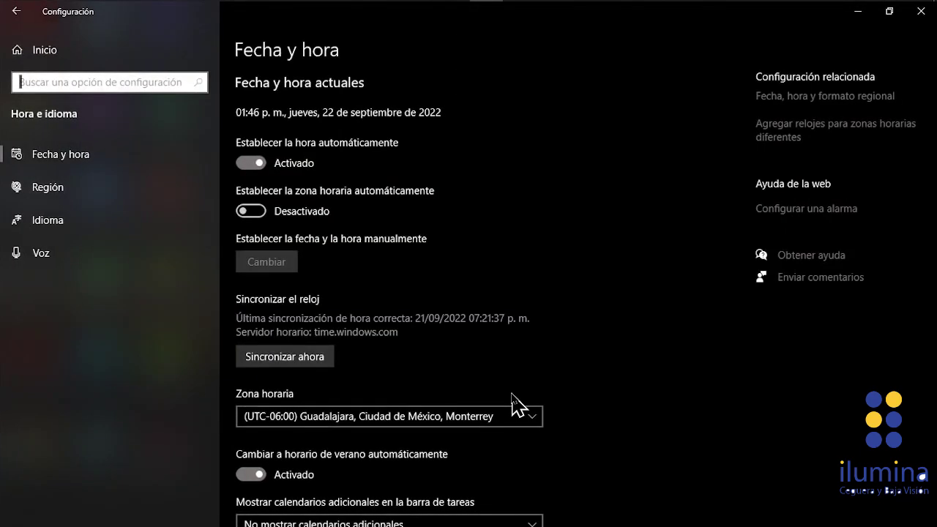
- Open the Idioma page within the Hora e idioma settings
key("ctrl")
key("Tab")
key("ctrl")
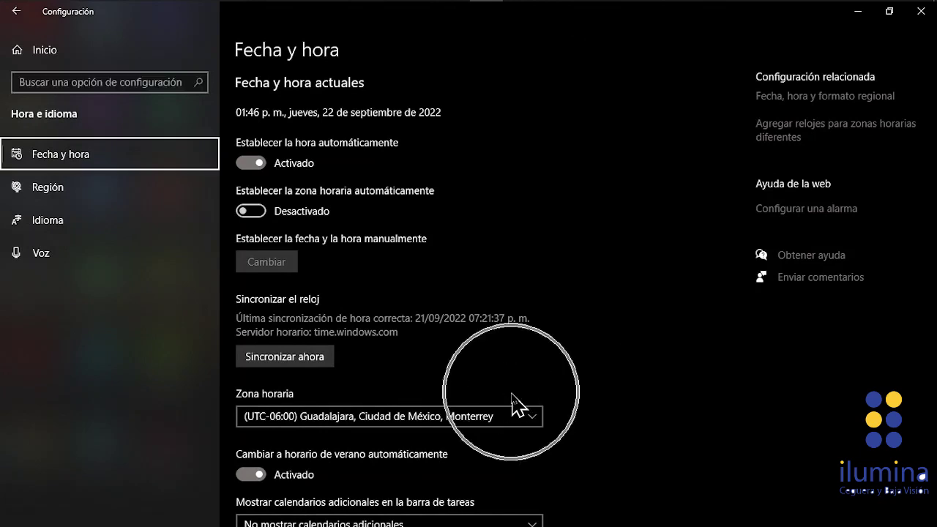
key("Down")
key("Down")
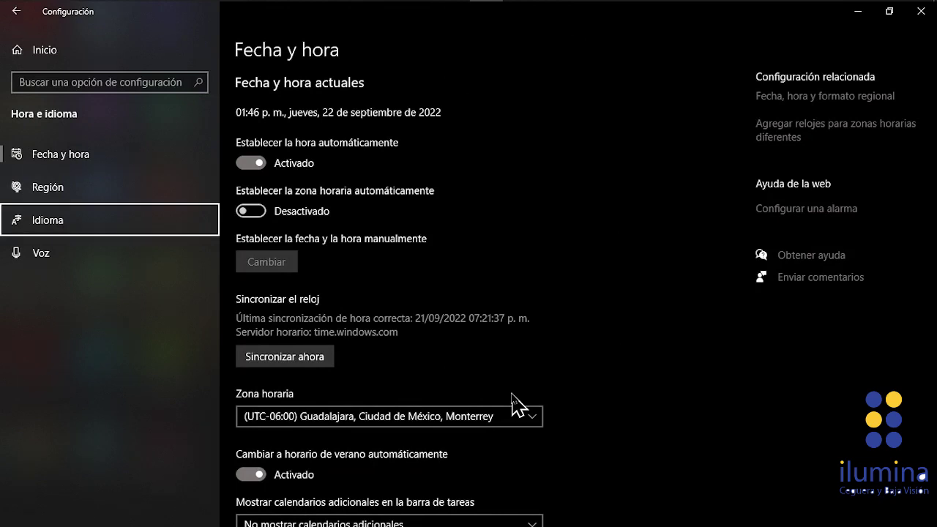
key("Return")
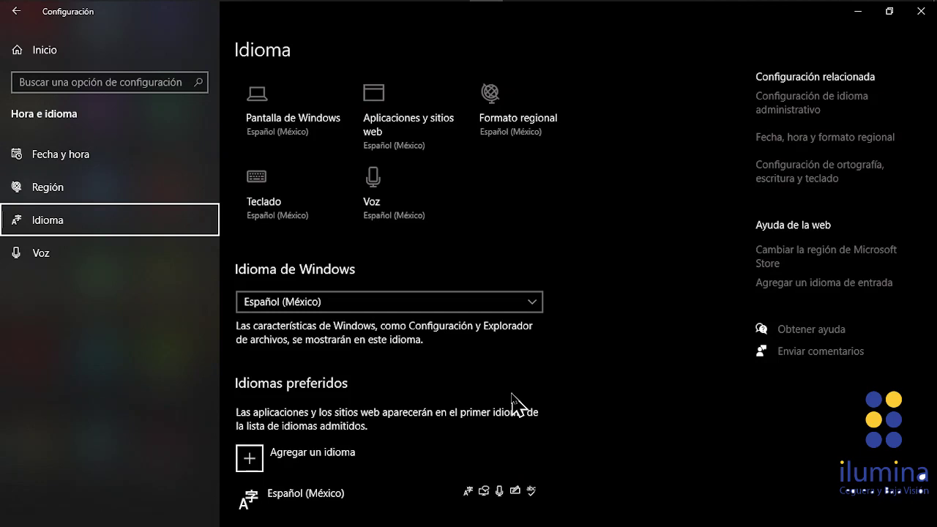
- Review the language assigned to the Windows display, apps and websites, regional format, keyboard and speech
key("Tab")
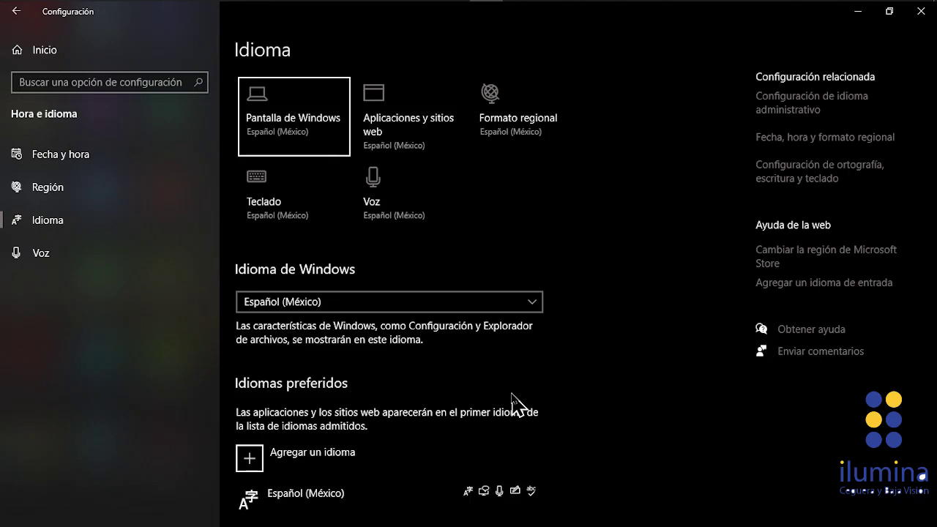
key("Right")
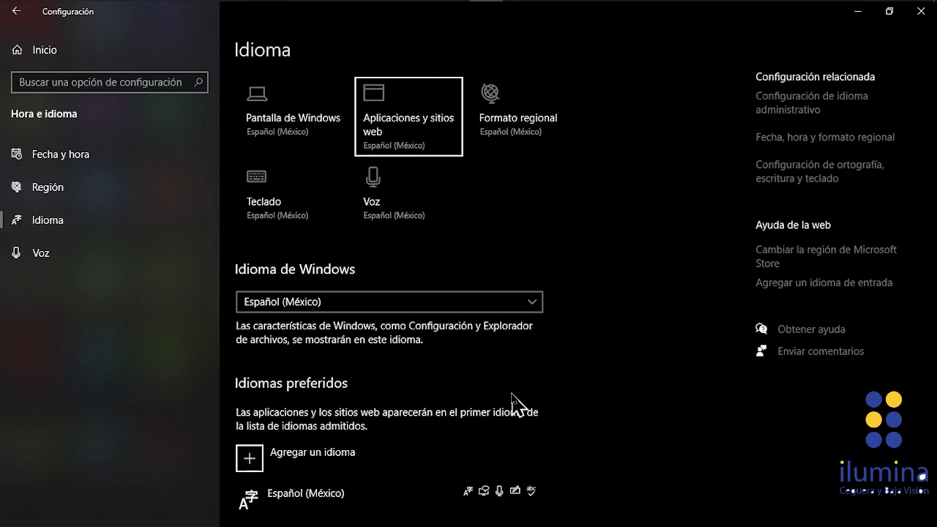
key("Right")
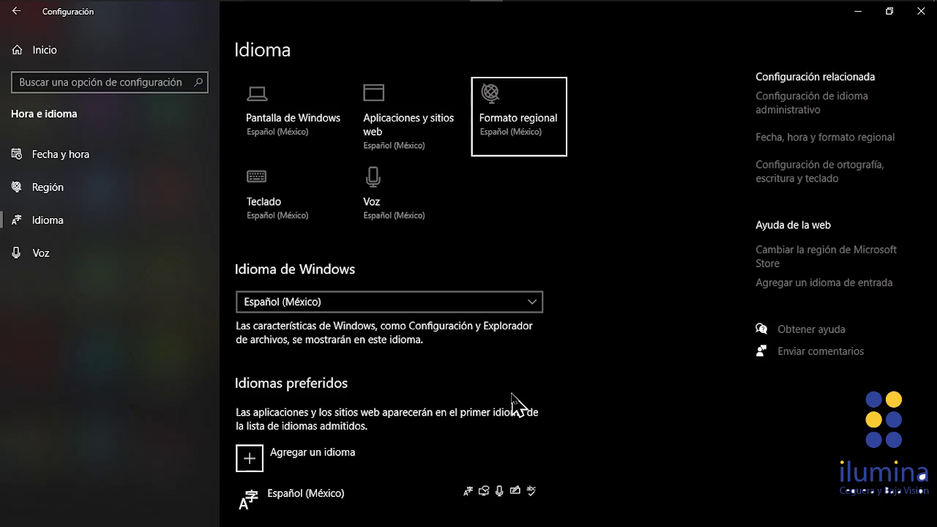
key("ctrl")
key("Right")
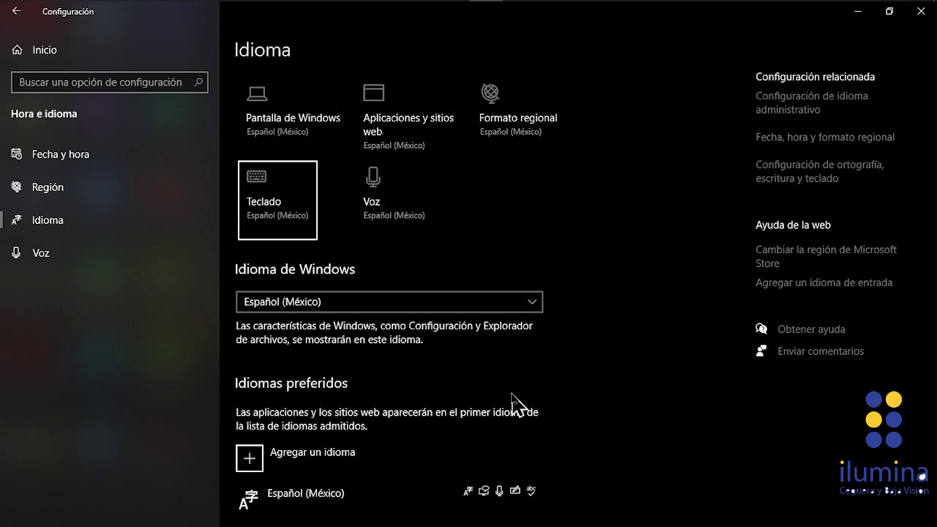
key("ctrl")
key("Right")
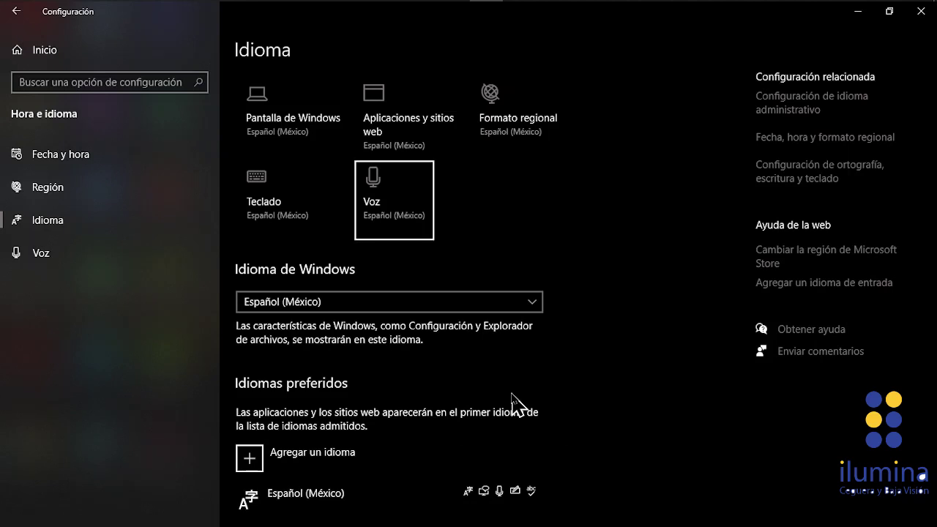
key("ctrl")
- Check the available Windows display languages and choose Español (México)
key("Tab")
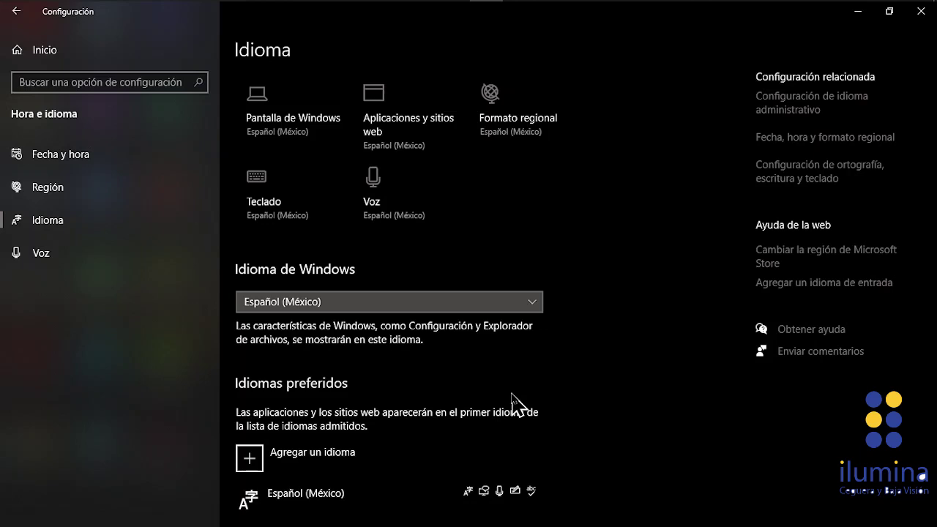
key("alt+Down")
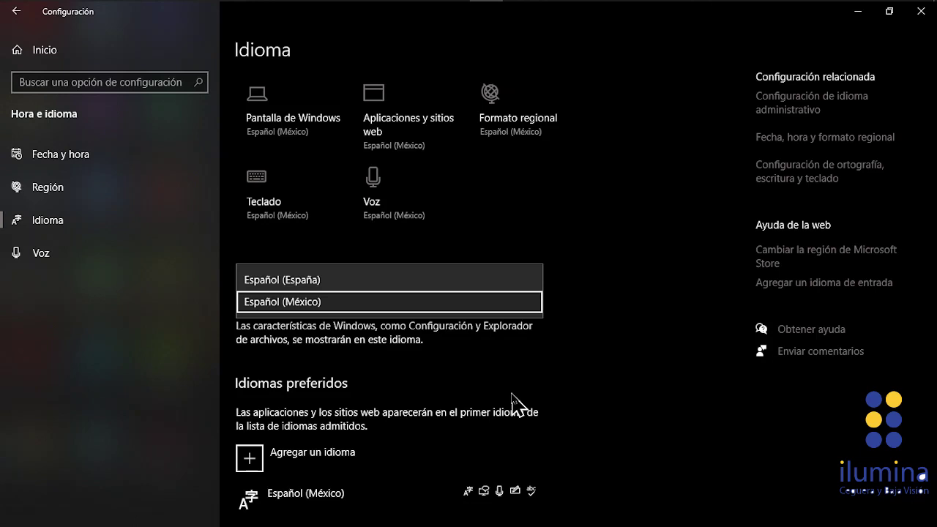
key("Up")
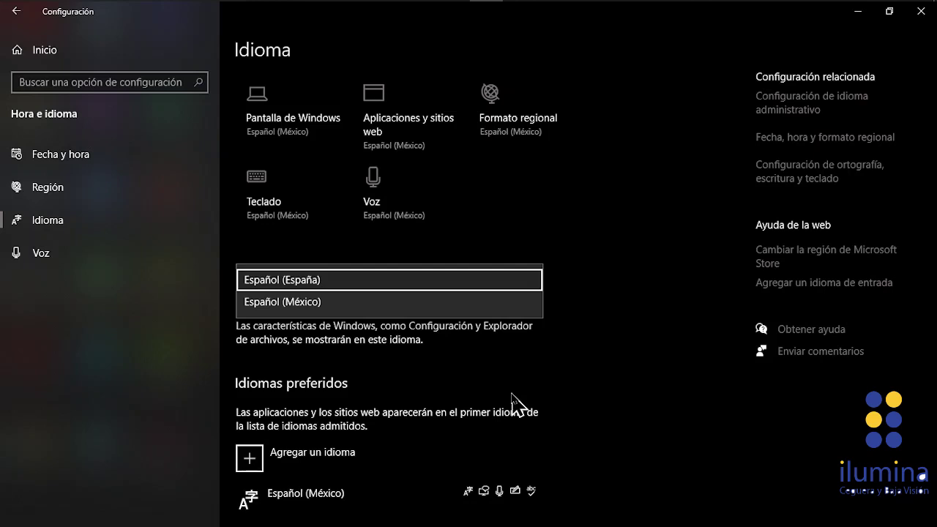
key("Down")
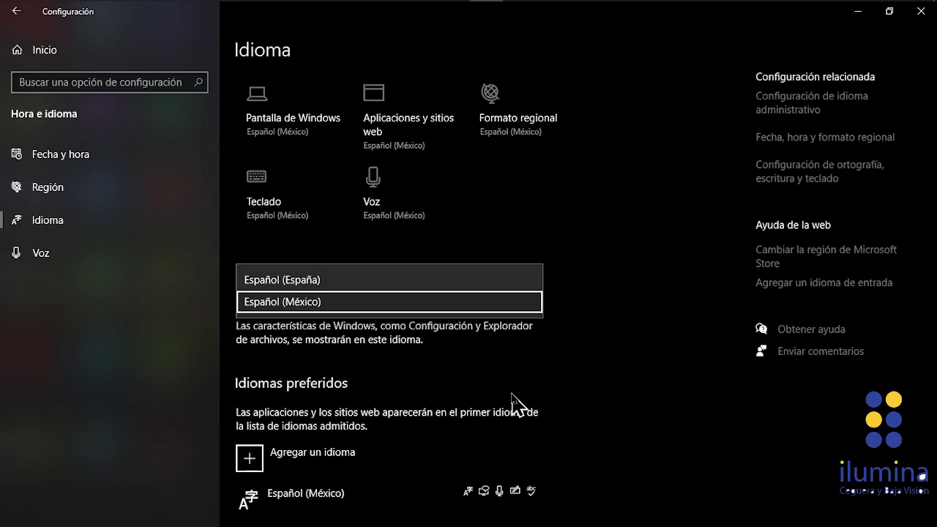
key("Return")
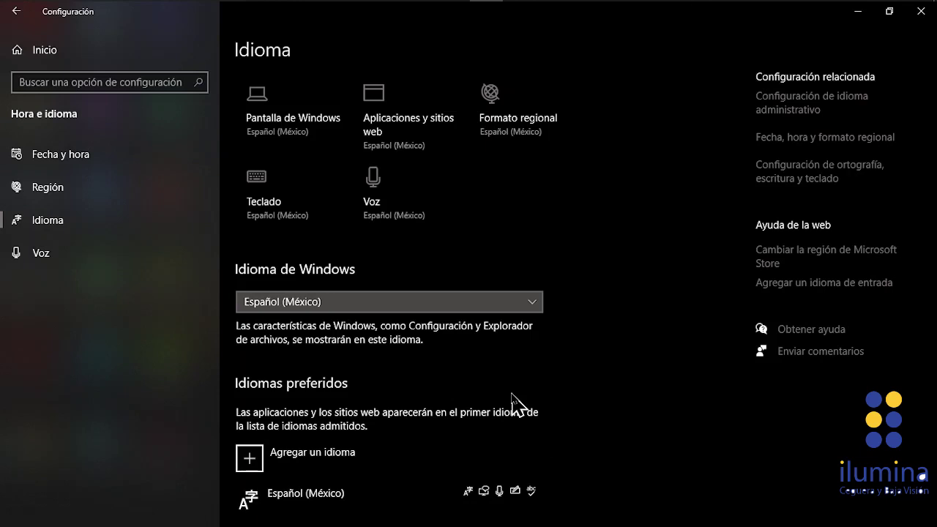
- Examine the preferred languages section, including the option to add a language and the installed Spanish variants
key("Tab")
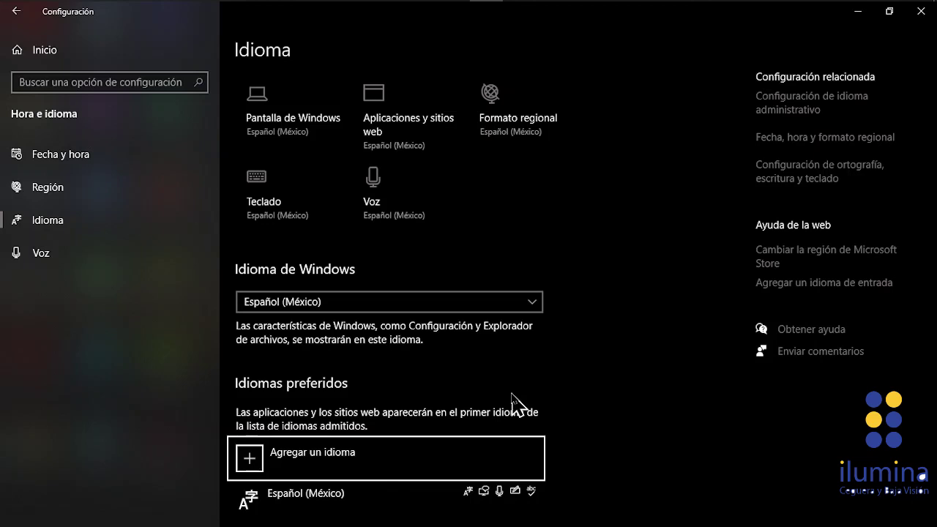
key("shift+Tab")
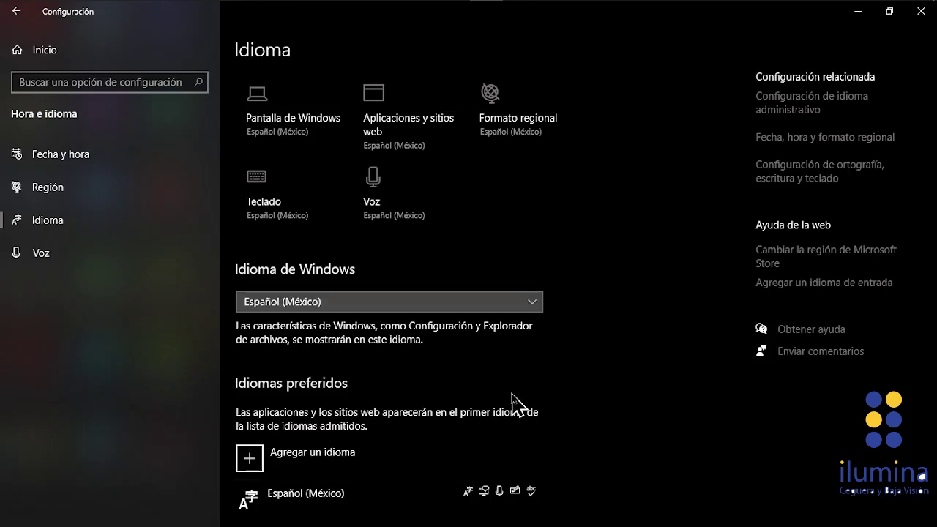
left_click(512, 395)
key("Tab")
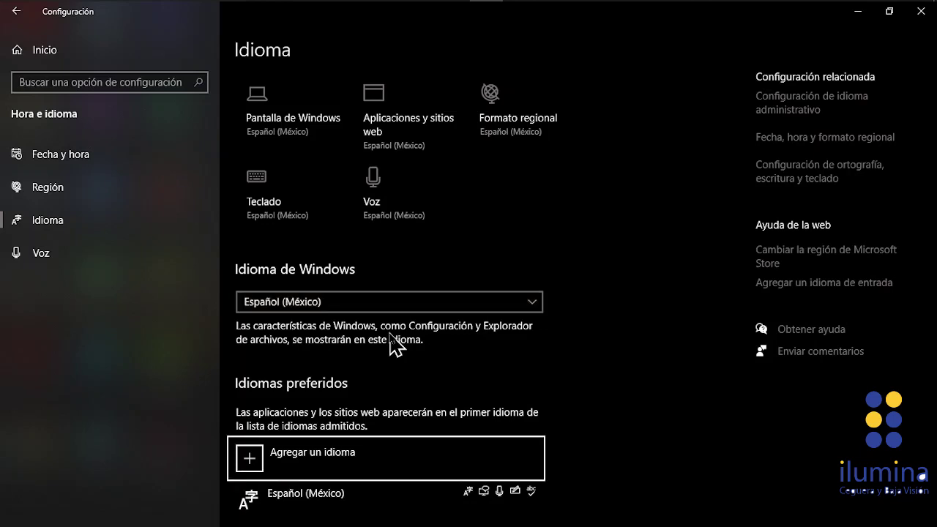
key("ctrl")
key("Tab")
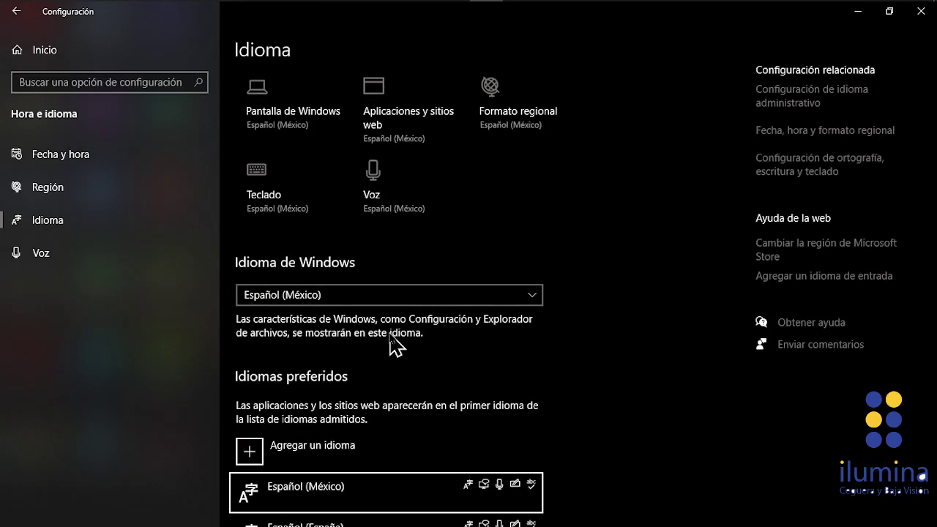
key("ctrl")
left_click(389, 336)
key("Down")
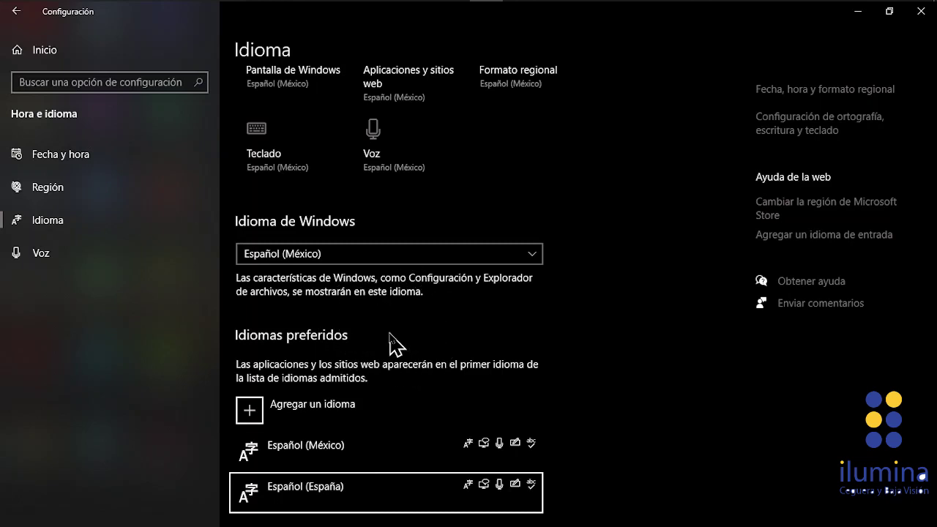
key("Tab")
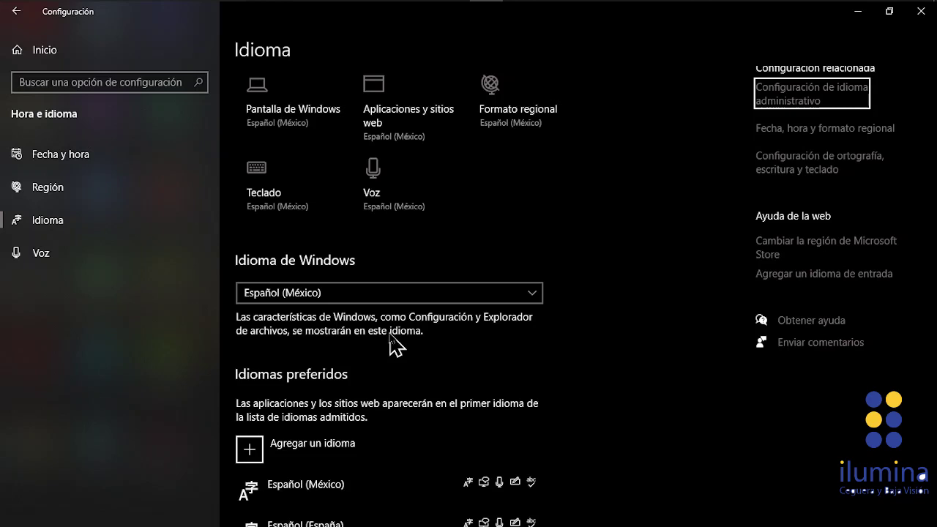
key("shift+Tab")
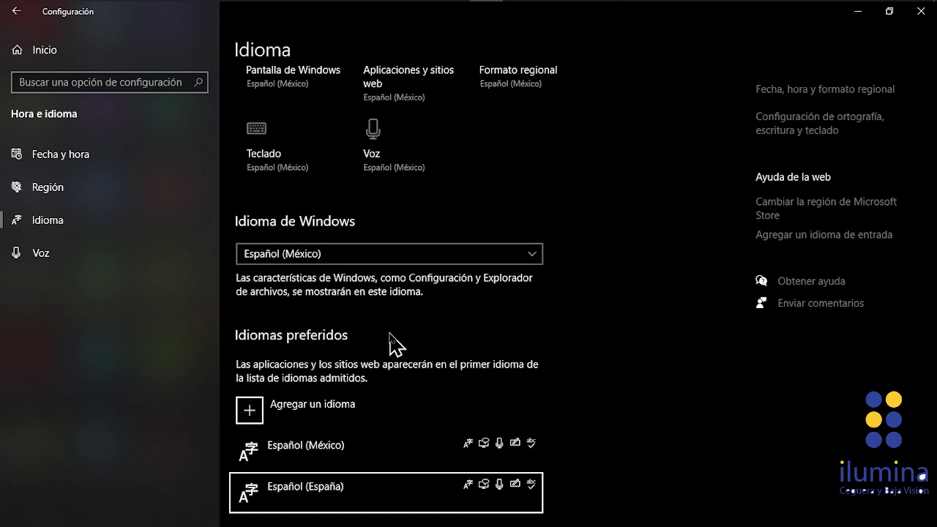
key("Up")
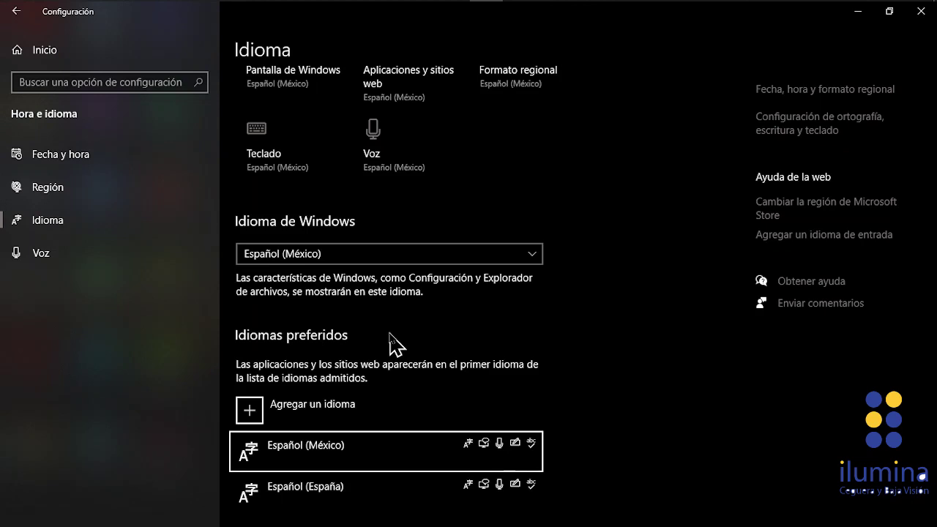
key("Up")
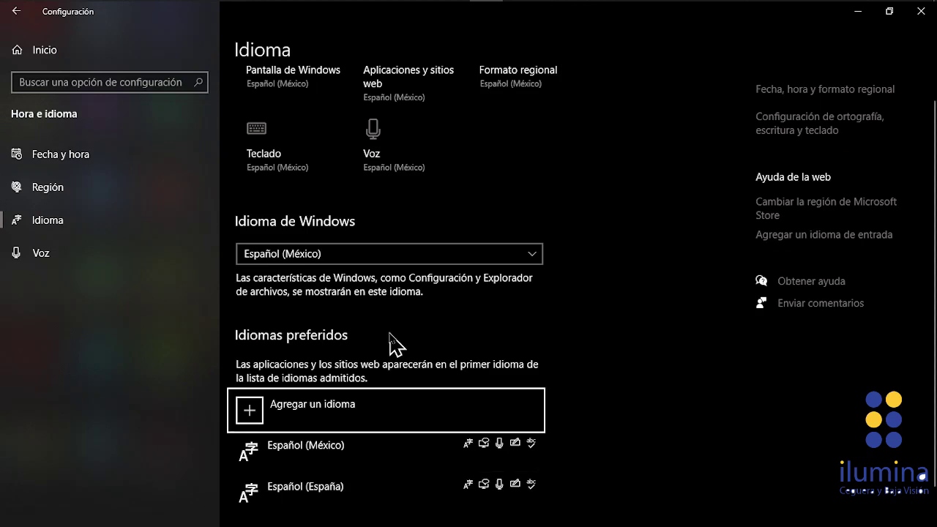
- Start adding a preferred language and search the installable languages for "español"
left_click(390, 335)
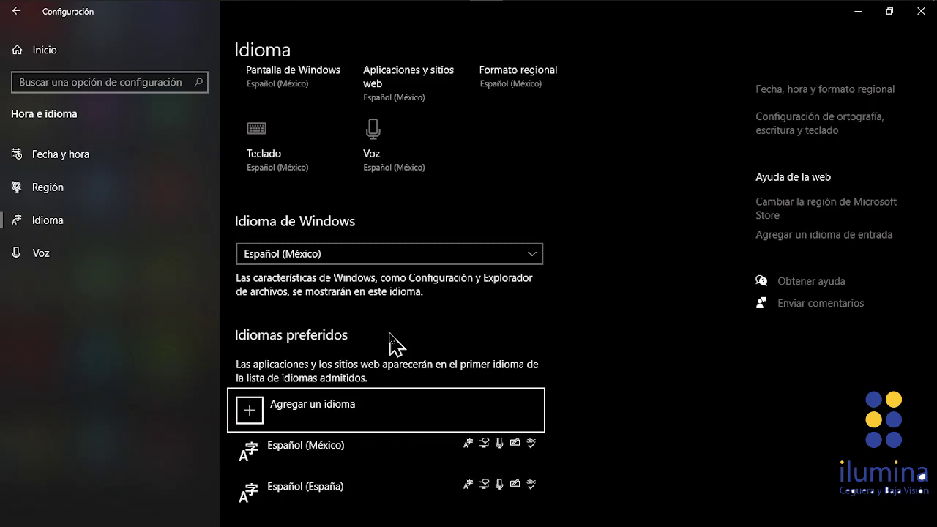
key("Return")
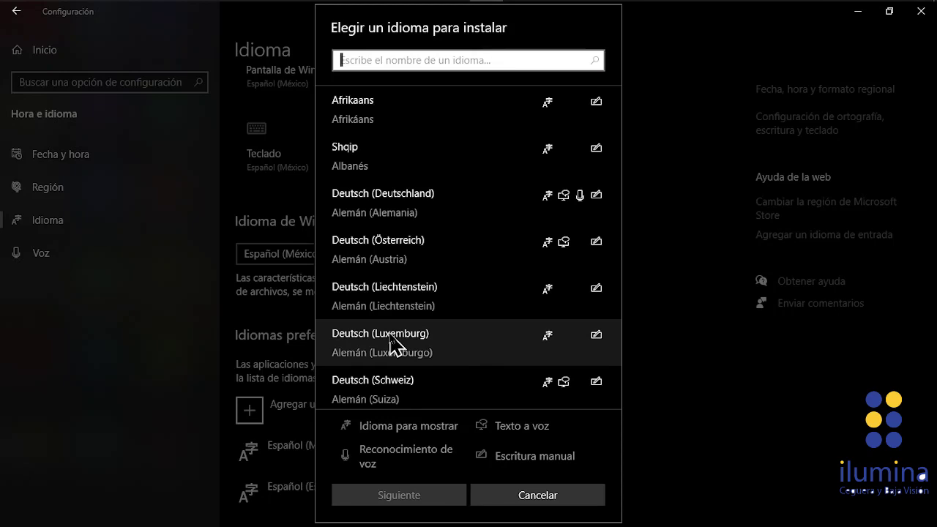
type("español")
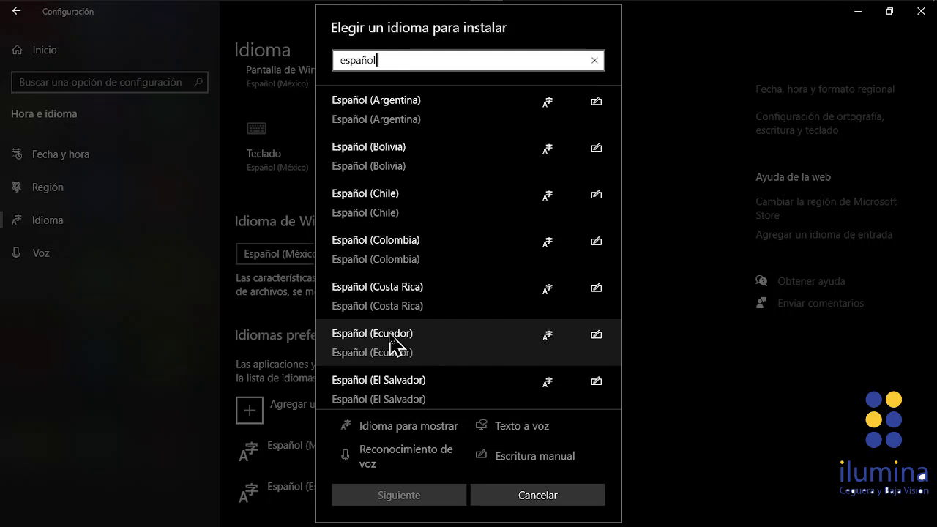
- Choose Español (Ecuador) from the installable languages and proceed to its language feature installation options
key("Tab")
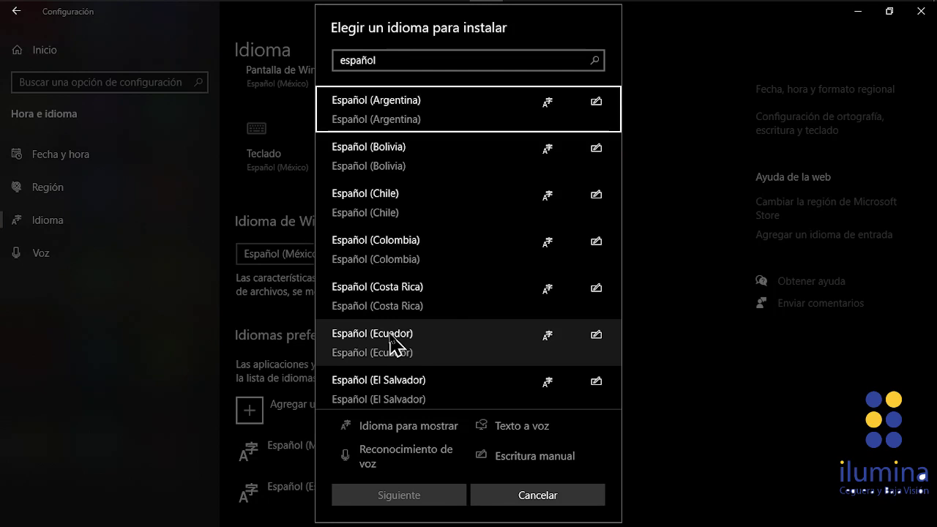
key("Down")
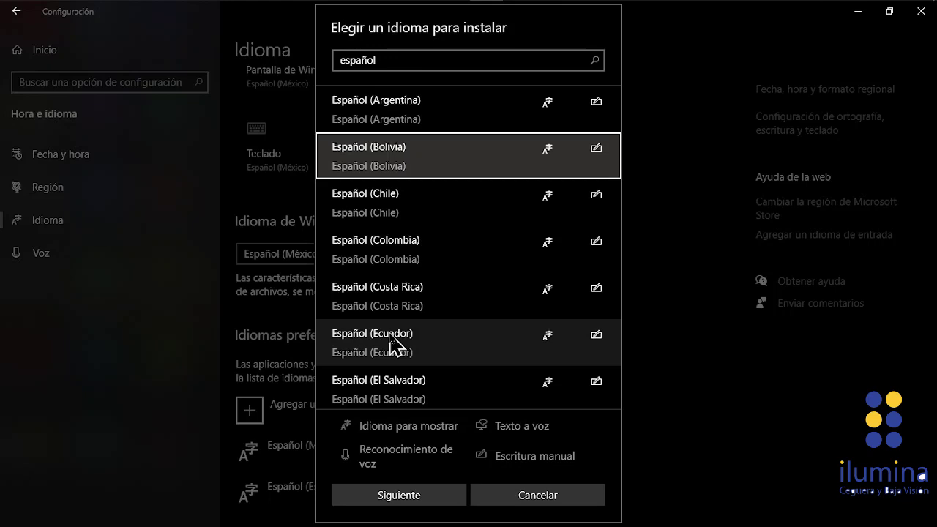
key("Down")
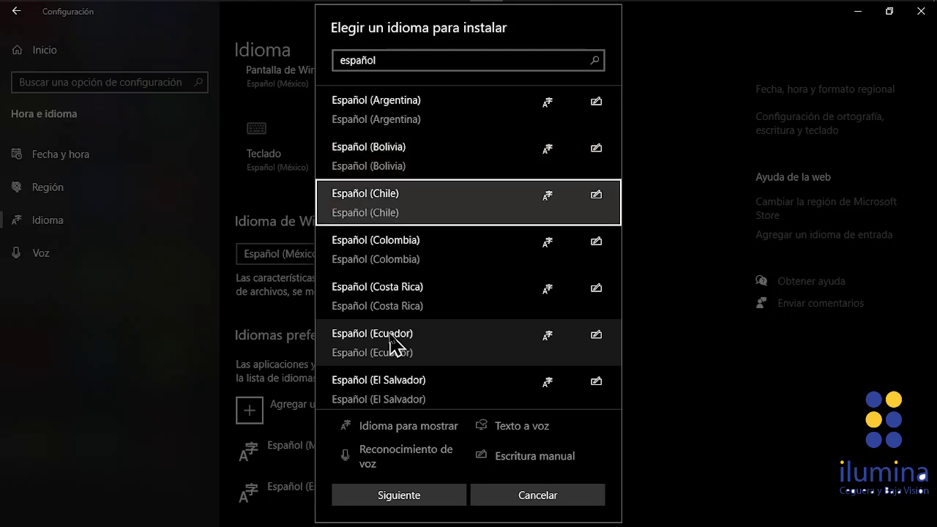
key("Down")
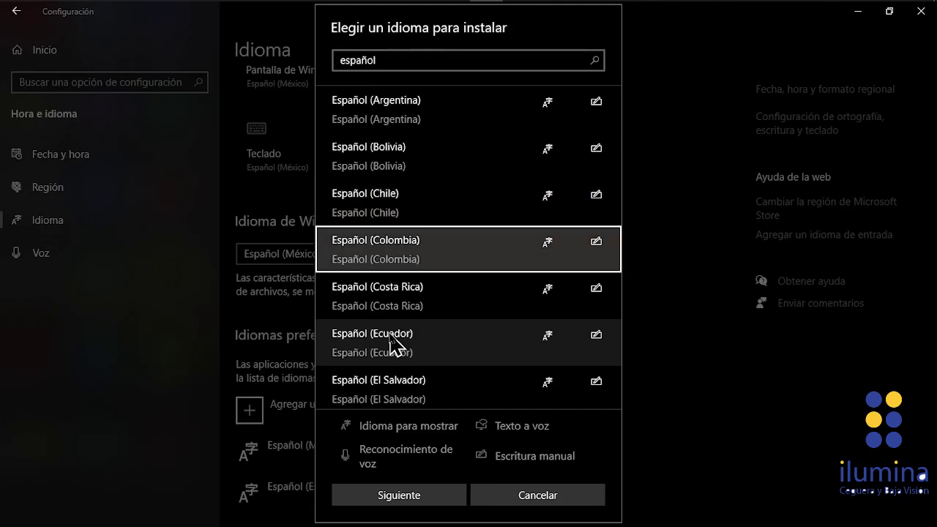
key("Down")
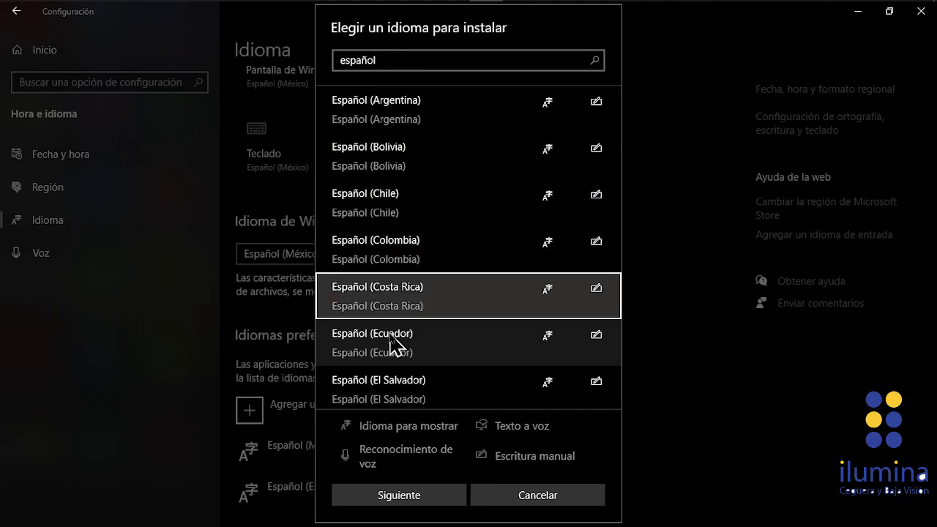
key("Down")
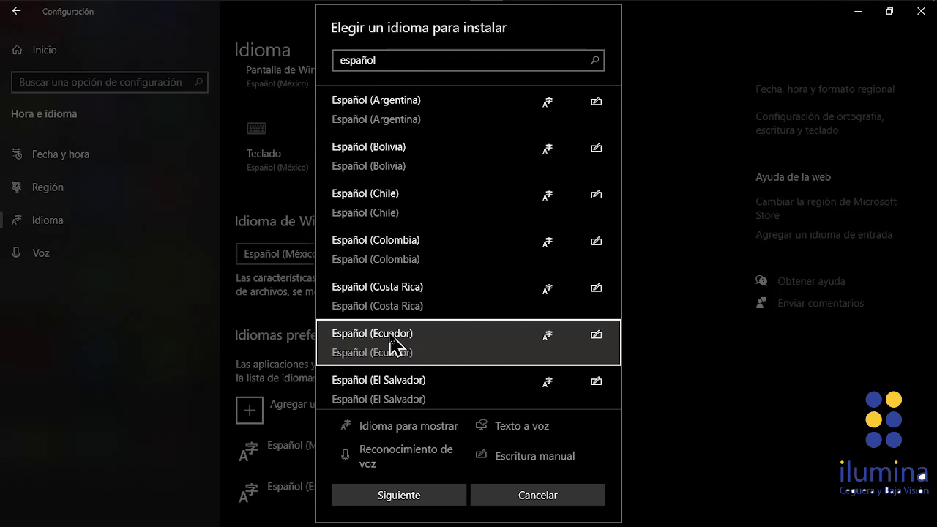
key("Tab")
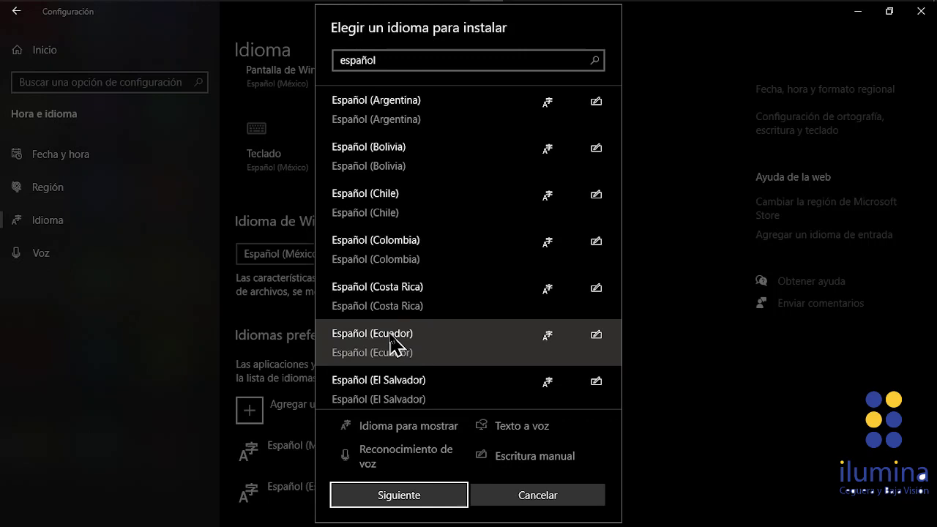
key("Return")
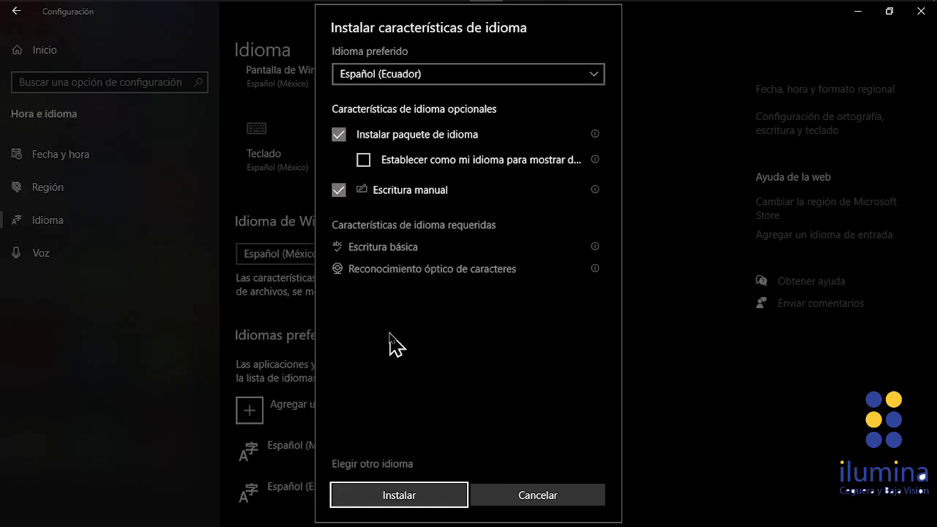
- Review the optional language features for Español (Ecuador): language pack, setting it as display language, and handwriting, including their information notes
key("ctrl")
key("Tab")
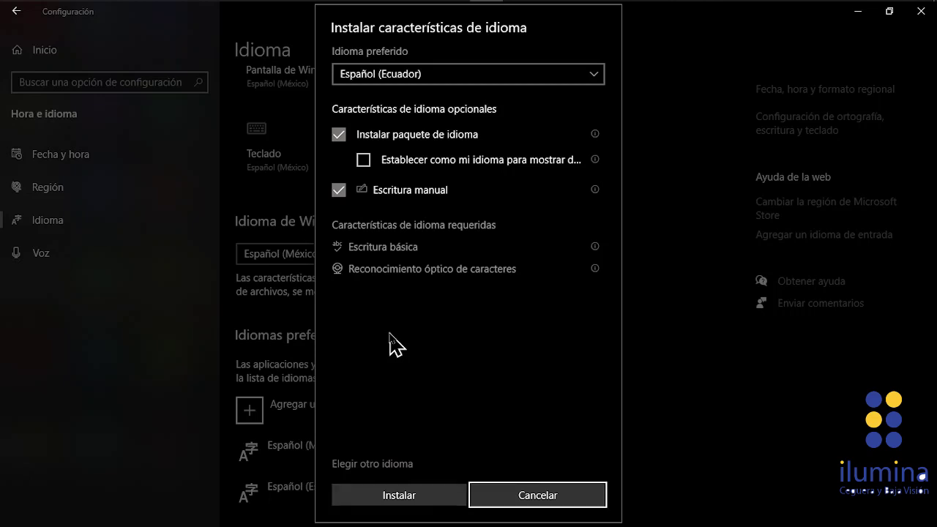
key("Tab")
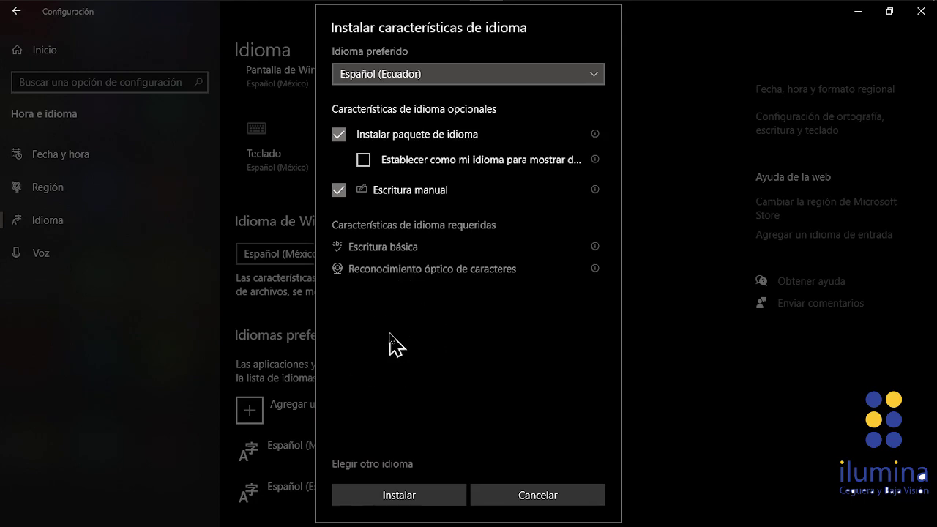
key("Tab")
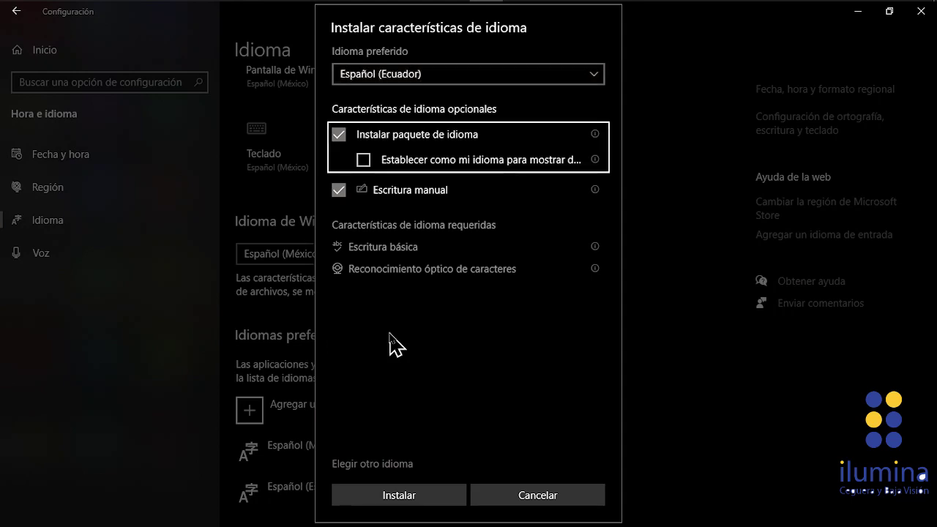
key("ctrl")
key("Tab")
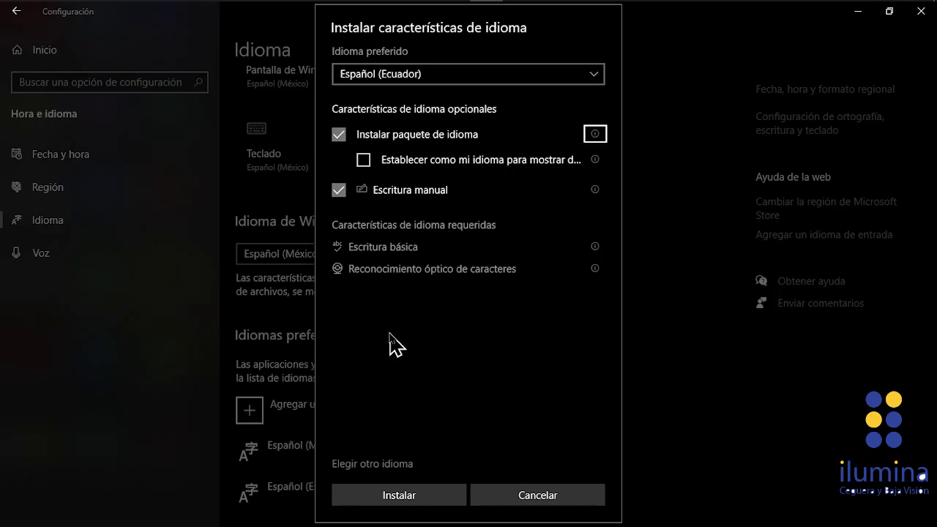
key("ctrl")
key("Tab")
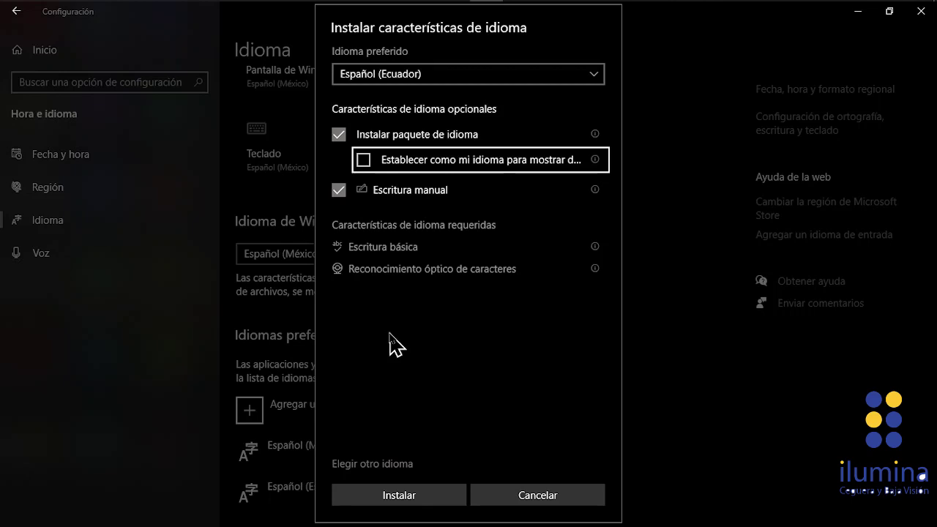
key("Tab")
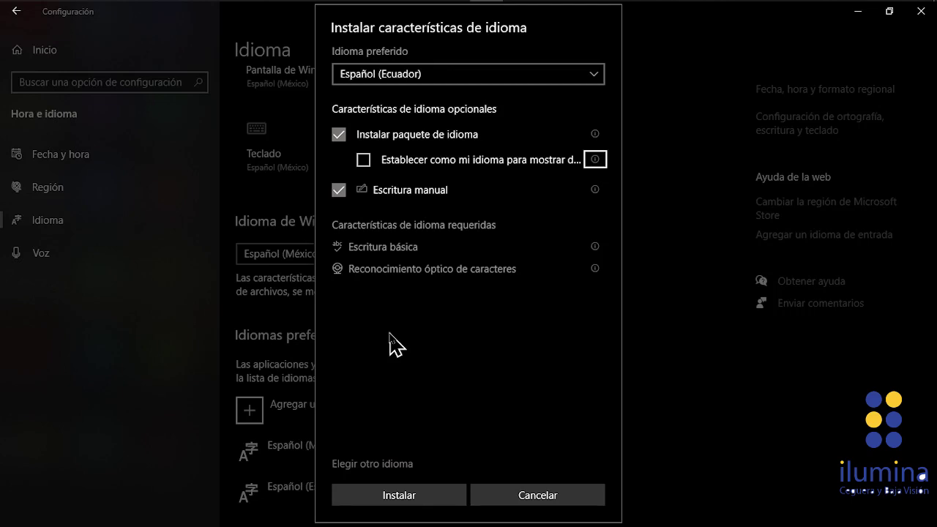
key("ctrl")
key("Tab")
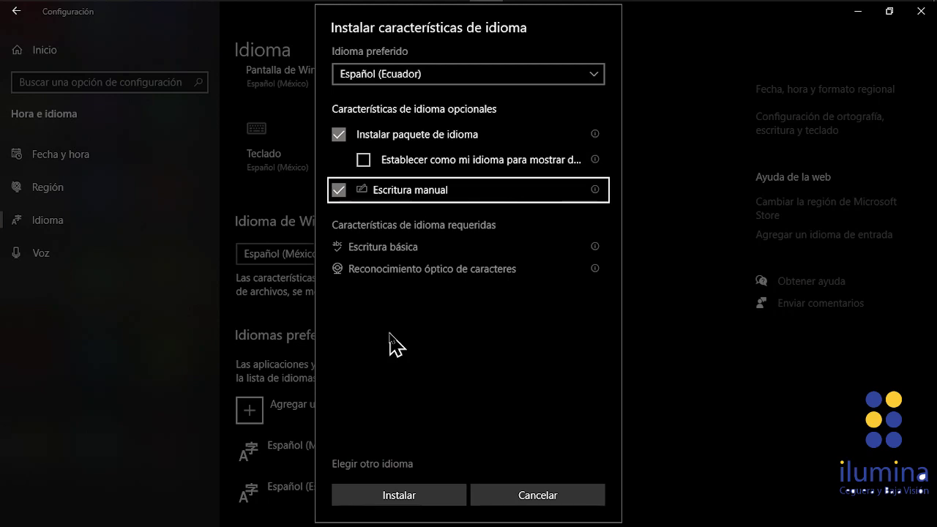
key("ctrl")
key("Tab")
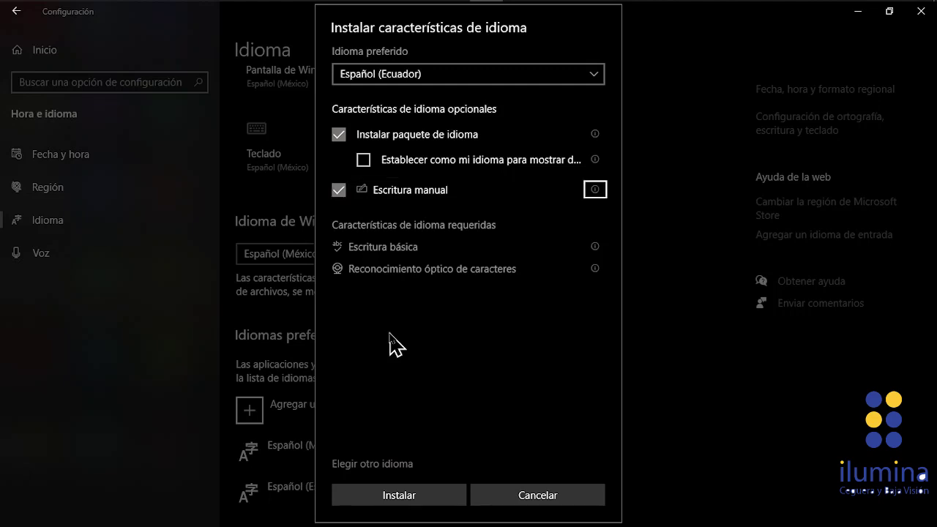
- Review the required language features and the choice of another language for Español (Ecuador), and cancel the installation
key("ctrl")
key("Tab")
key("Tab")
key("ctrl")
key("Tab")
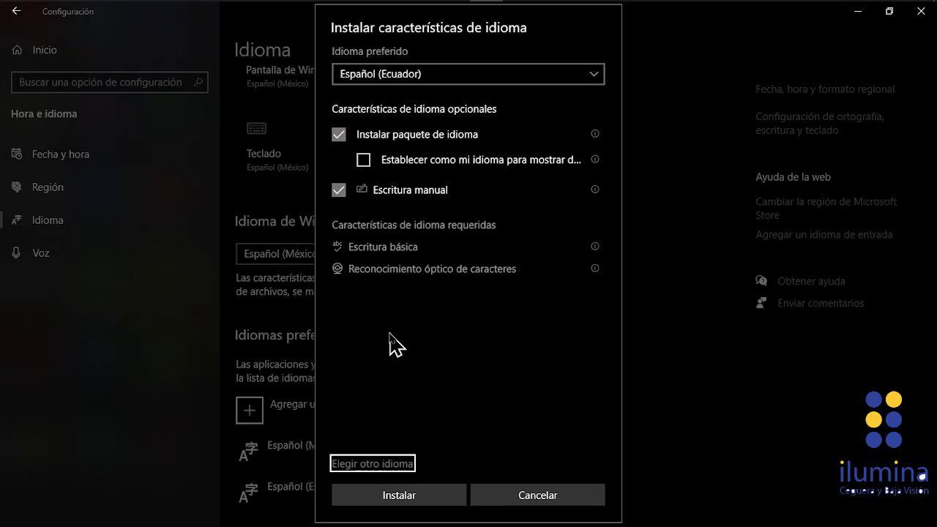
key("Tab")
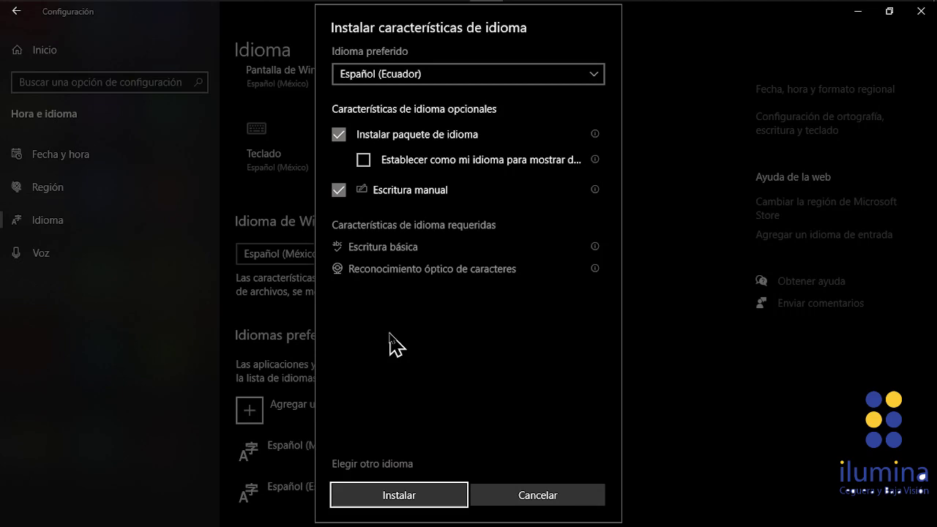
key("ctrl")
key("Tab")
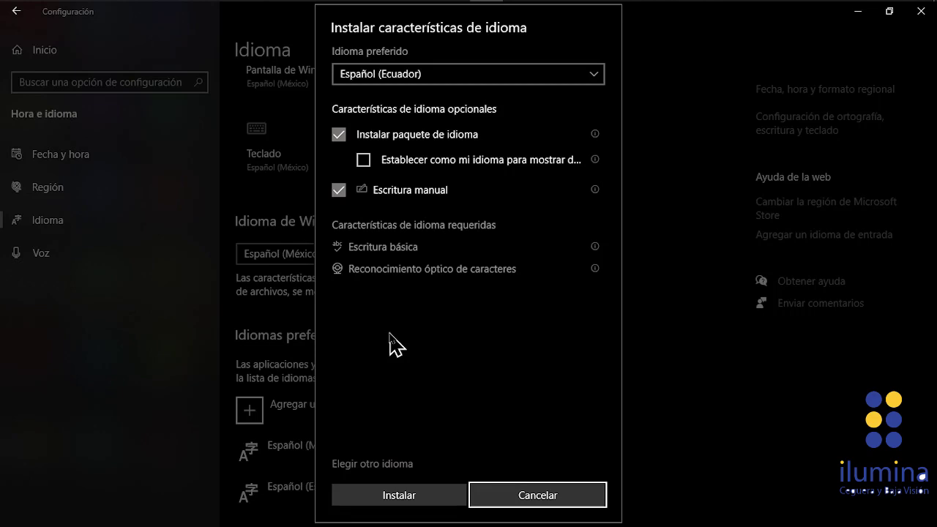
key("ctrl")
key("Return")
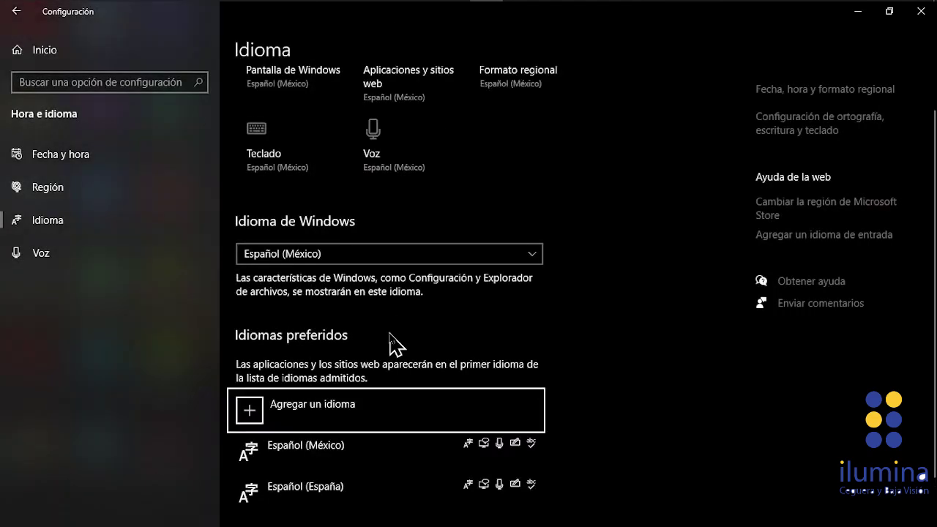
- Expand Español (España) in the preferred languages and examine its move, options and remove actions
key("ctrl")
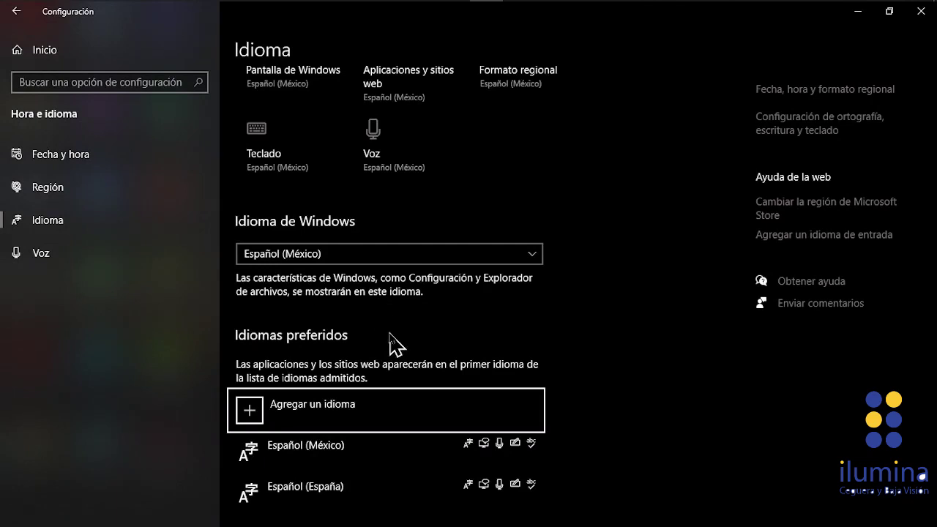
key("Tab")
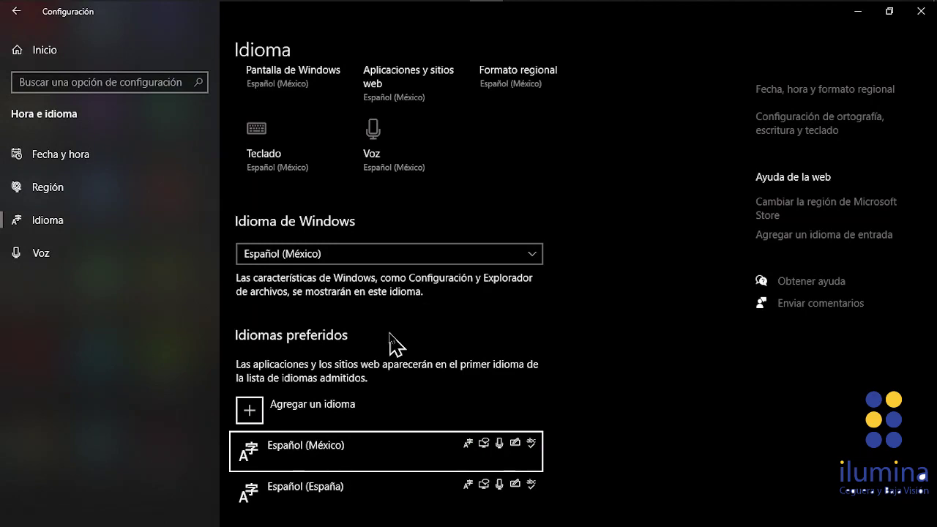
key("ctrl")
key("ctrl")
key("Down")
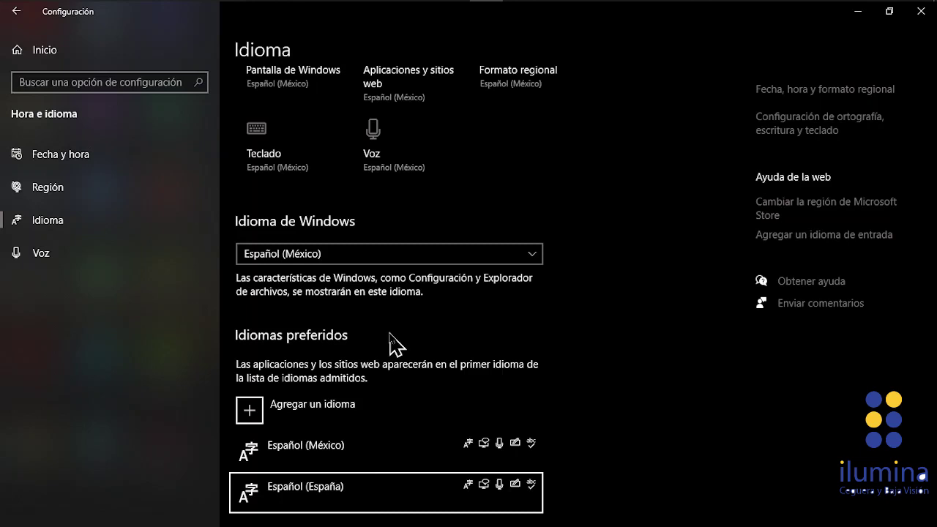
key("space")
key("ctrl")
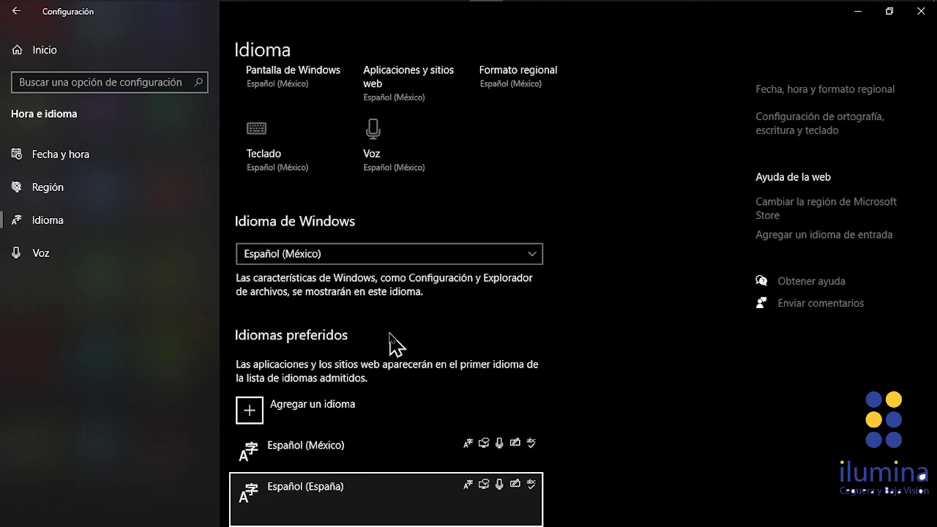
key("Tab")
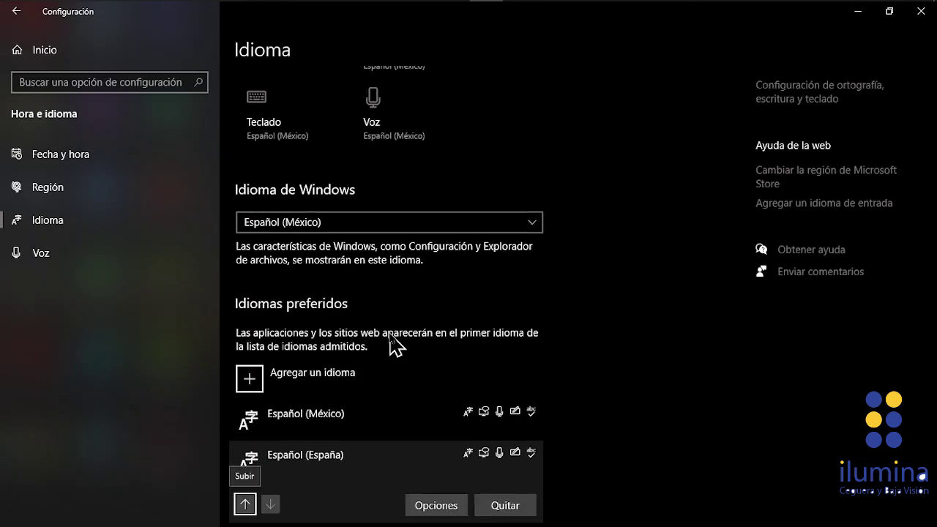
key("ctrl")
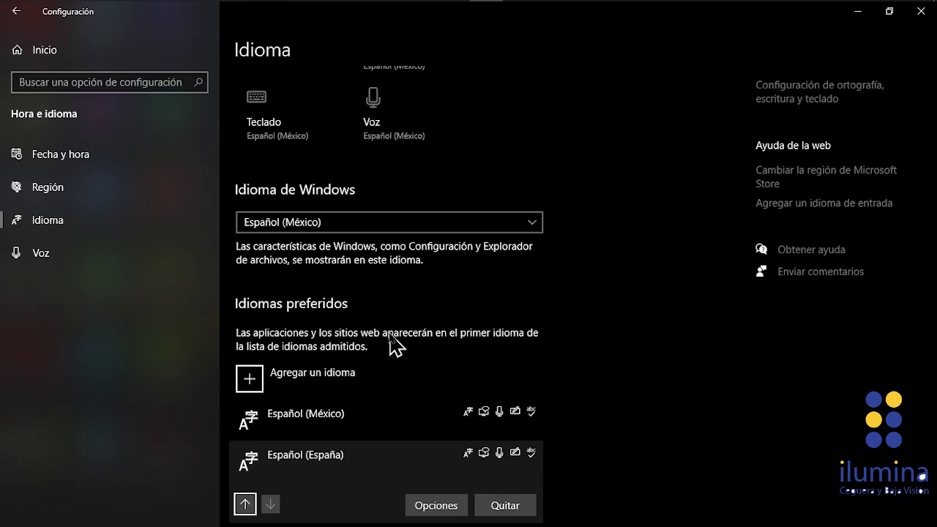
key("Tab")
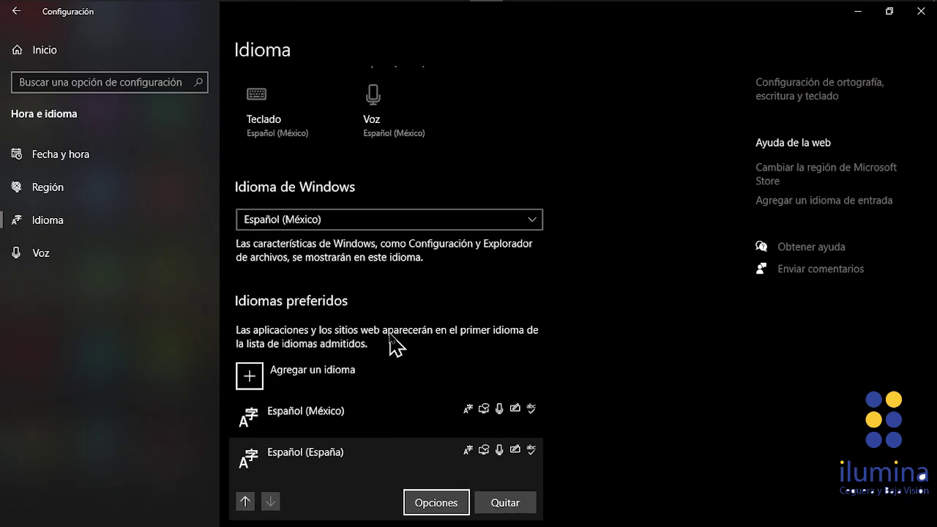
key("Tab")
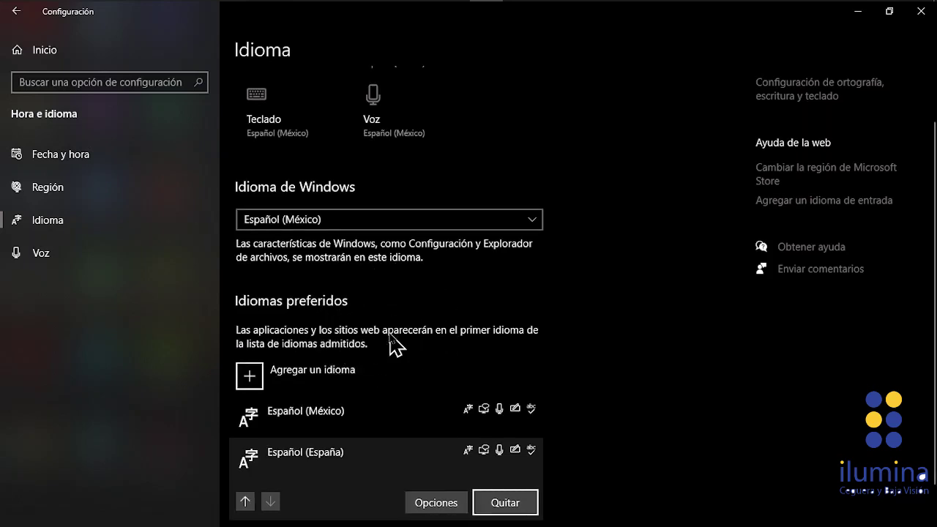
key("ctrl")
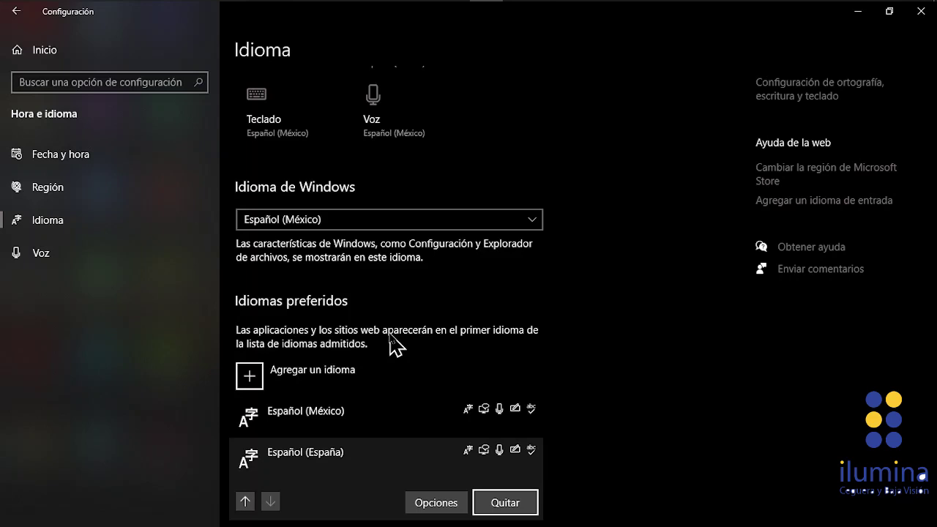
- Move Español (España) up to first place in the preferred languages
key("shift+Tab")
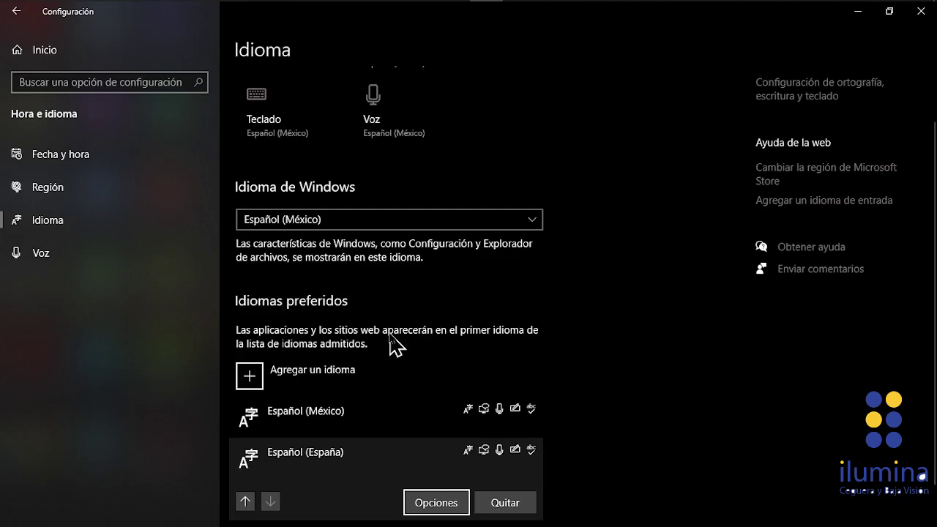
key("shift+Tab")
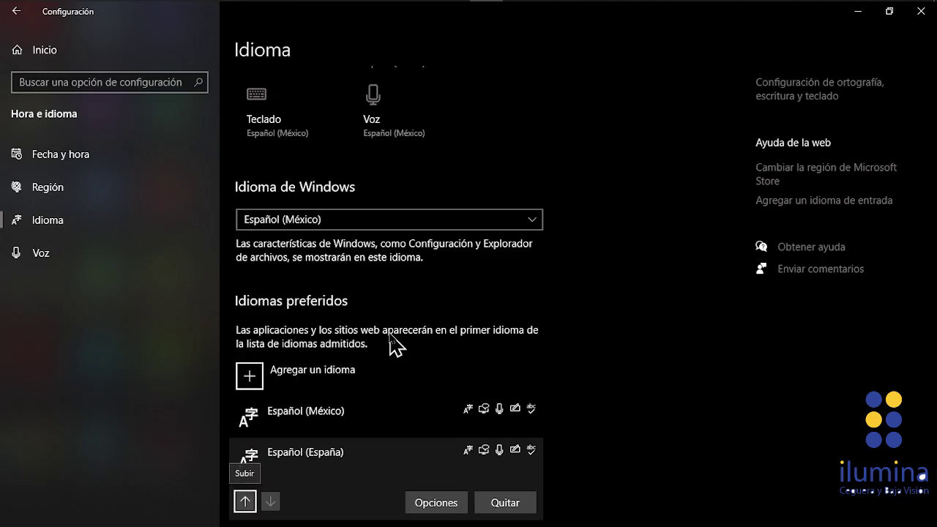
key("space")
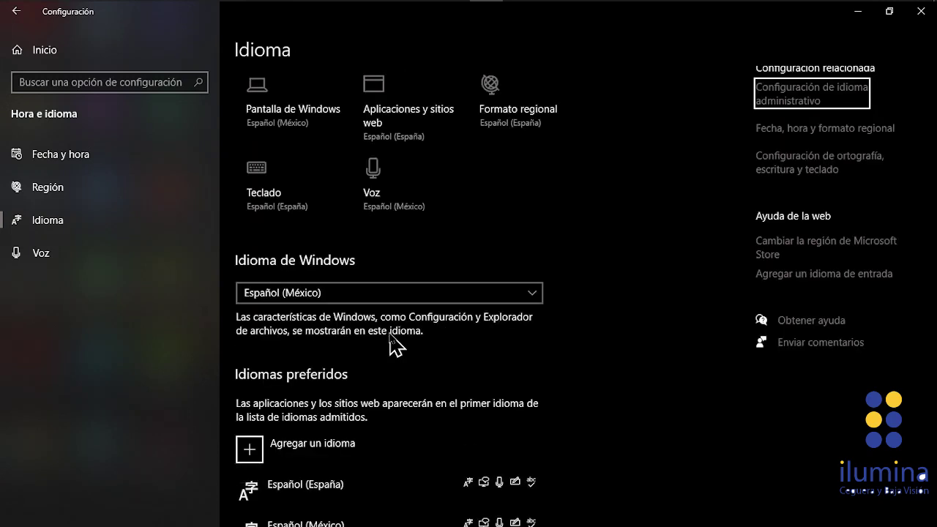
- Examine the related settings links for administrative language and for date, time and regional format, and return to the preferred languages
key("ctrl")
key("Tab")
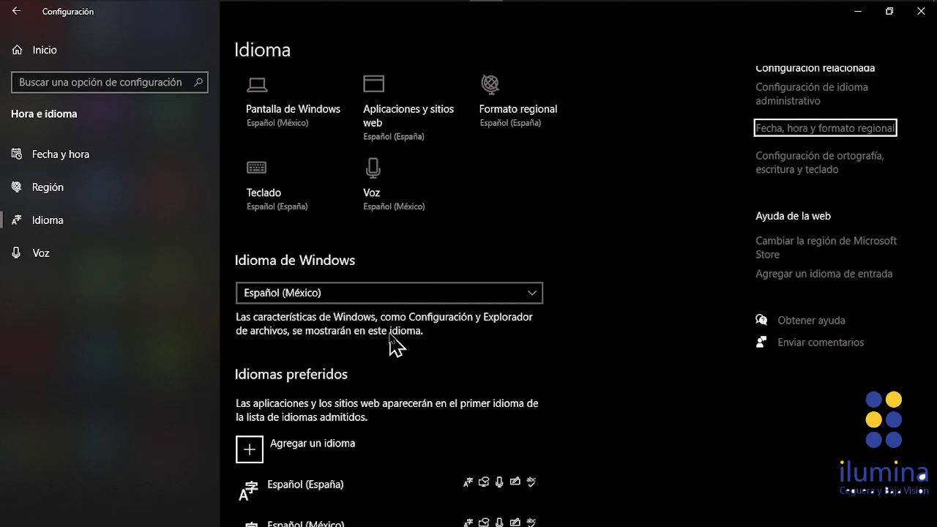
key("Tab")
key("shift+Tab")
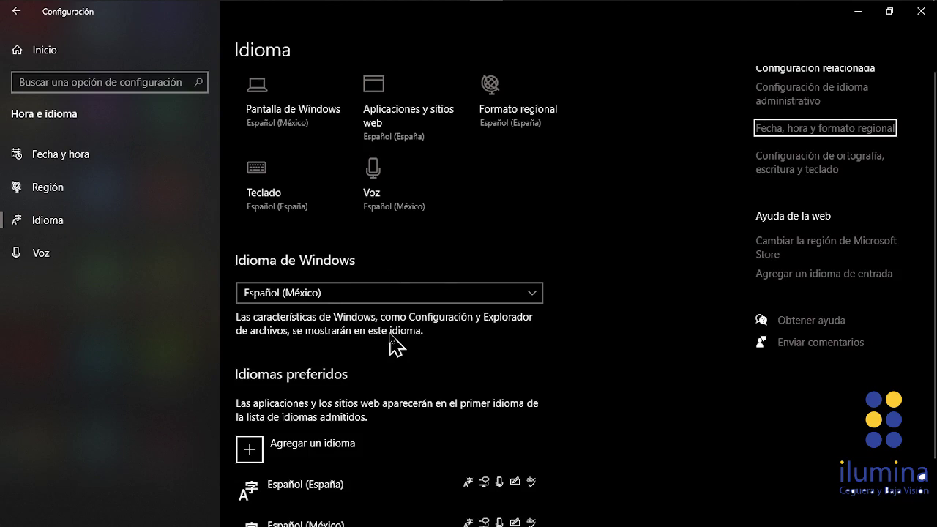
key("shift+Tab")
key("shift+Tab")
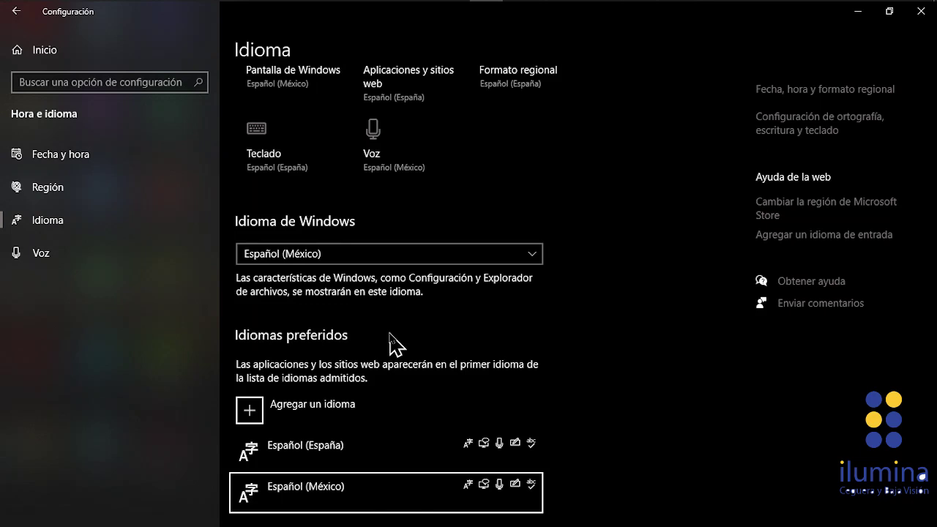
- Review the order of Español (España) and Español (México) in the preferred languages list
key("ctrl")
key("Up")
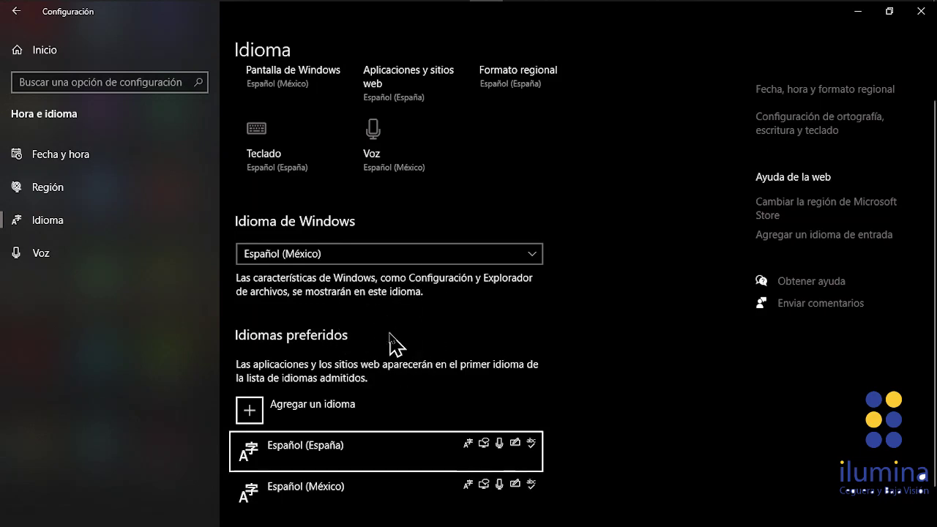
key("ctrl")
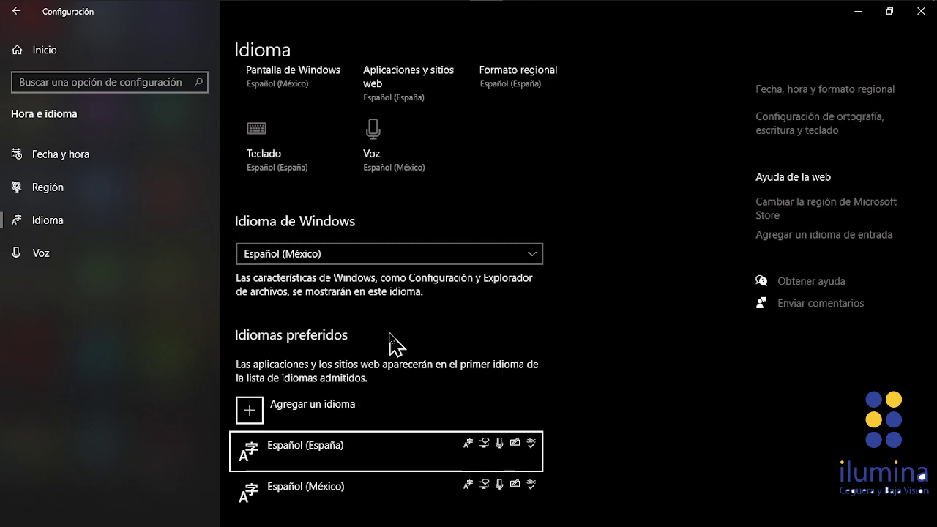
key("Down")
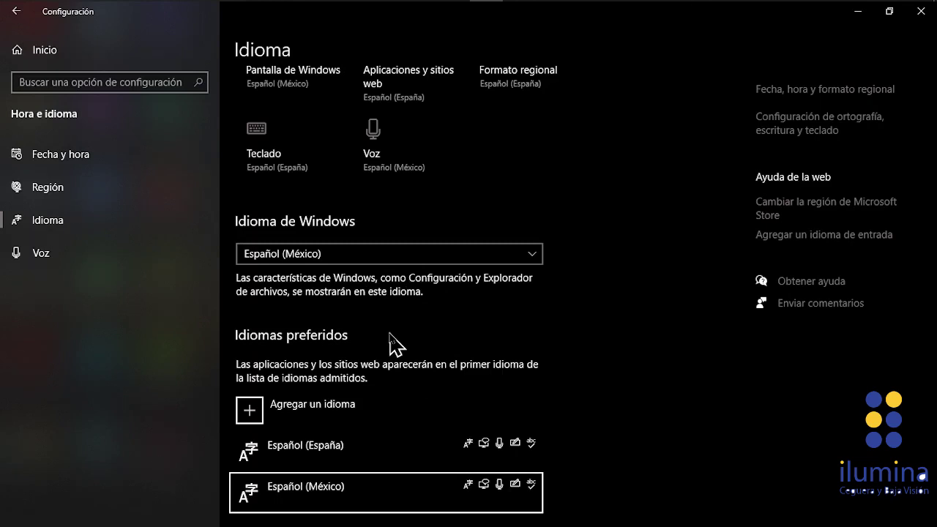
key("ctrl")
key("Up")
key("ctrl")
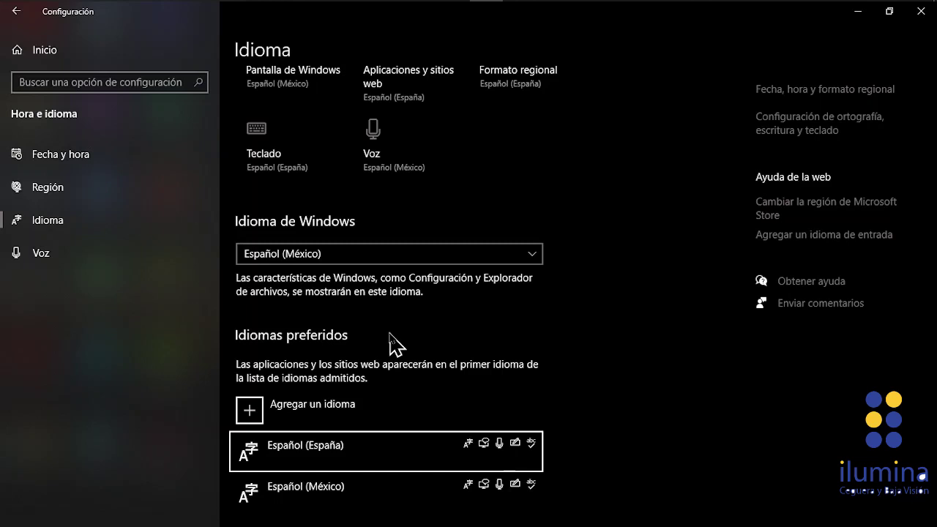
key("Down")
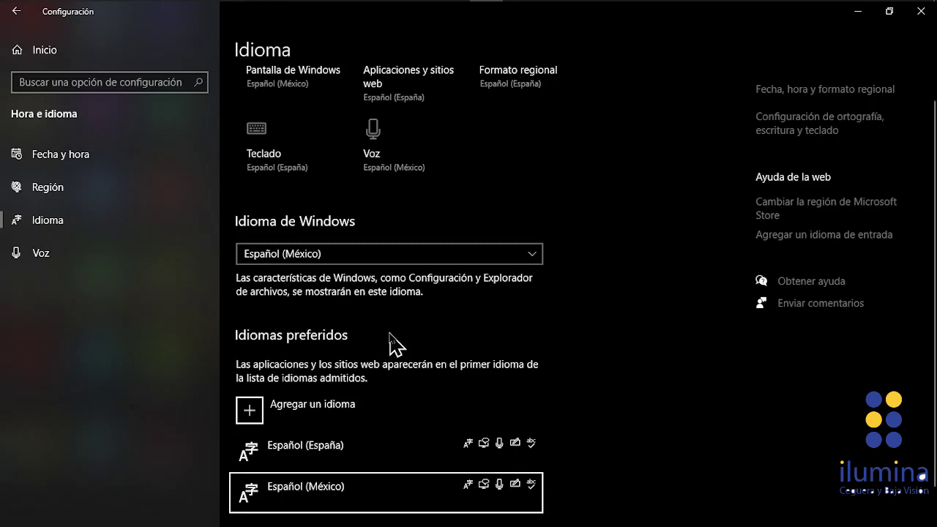
key("ctrl")
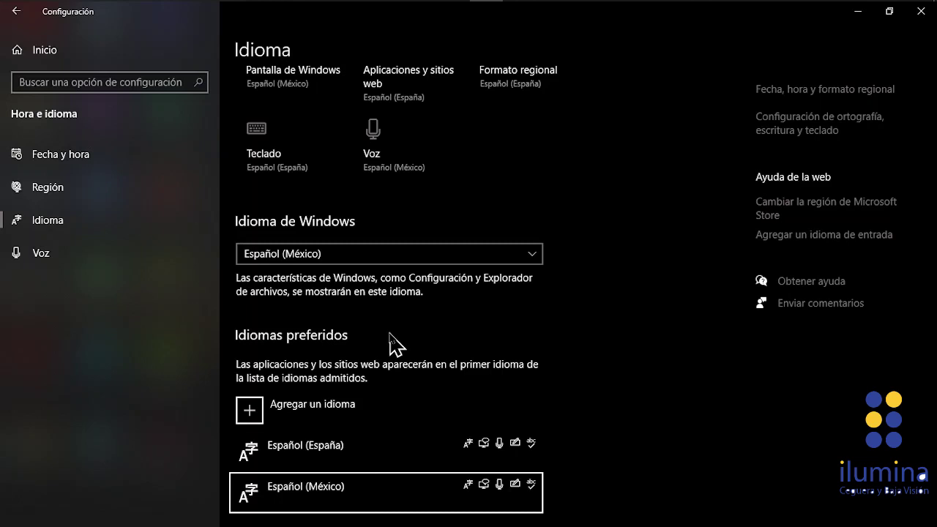
scroll(390, 342, "down", 1)
key("Up")
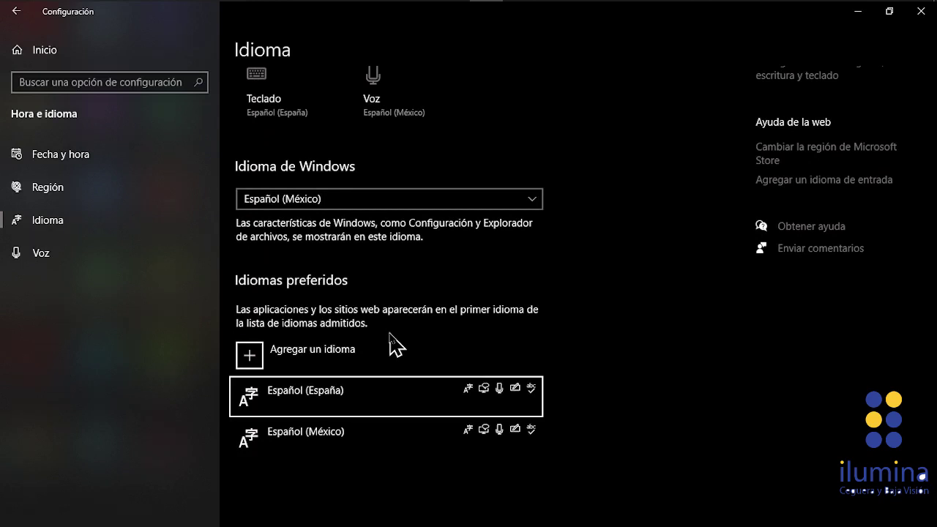
scroll(390, 342, "up", 1)
key("Down")
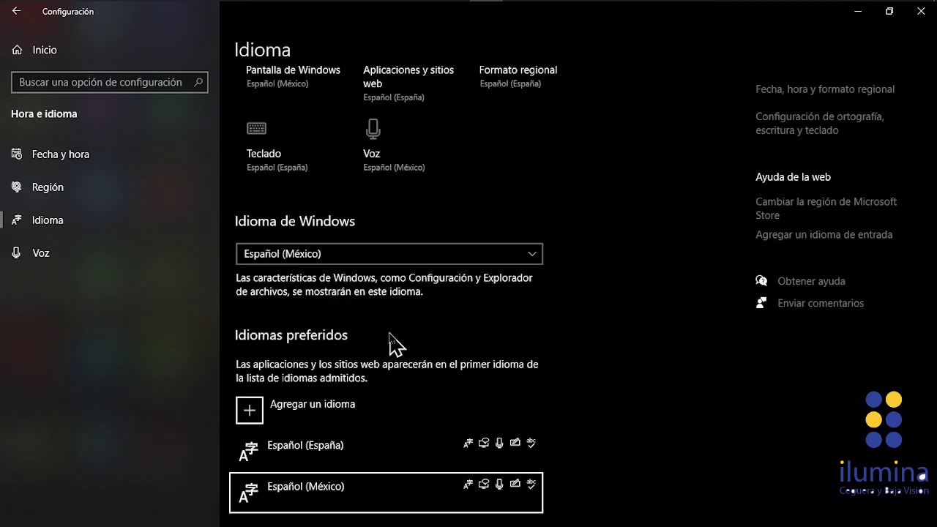
- Expand Español (España) in the preferred languages and move it down below Español (México)
key("Up")
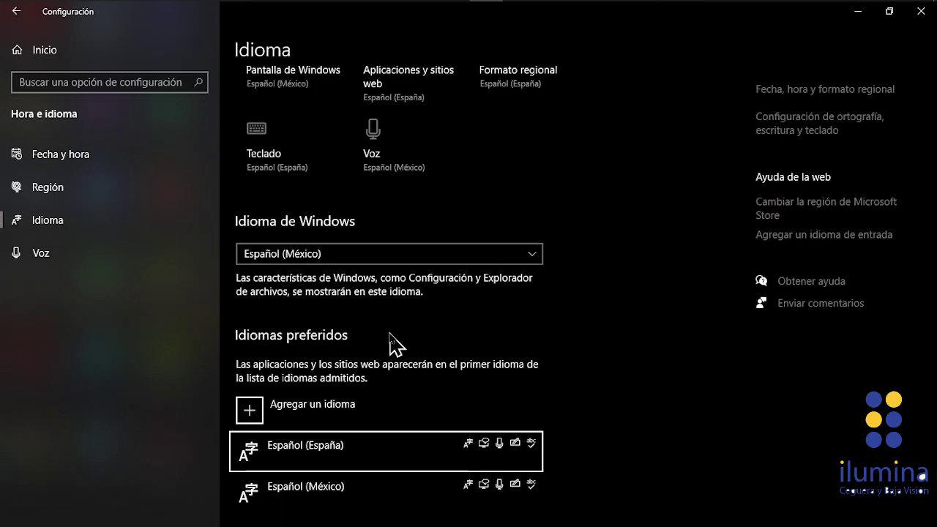
key("space")
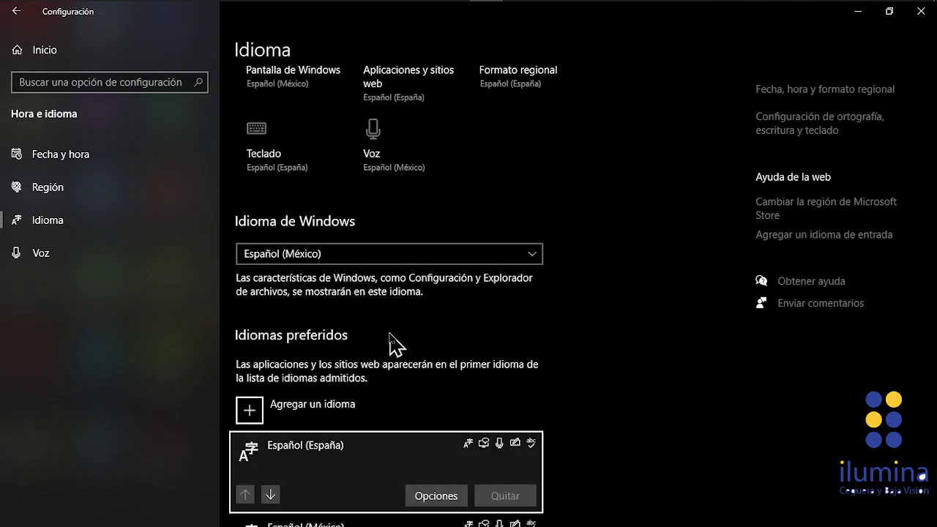
key("Tab")
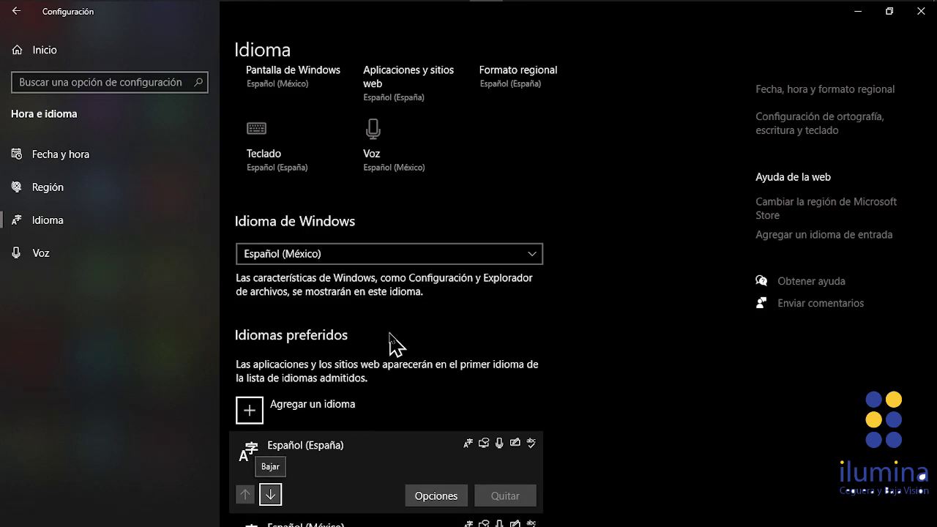
key("space")
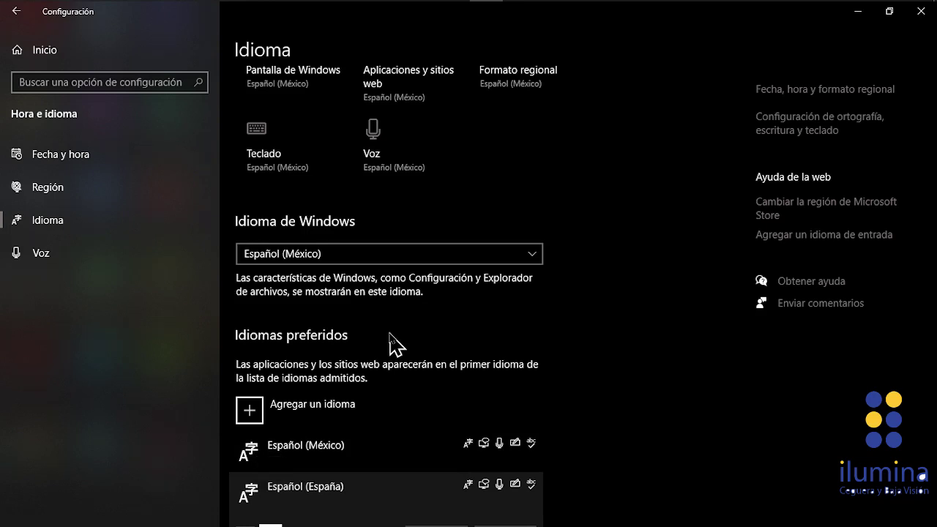
key("Tab")
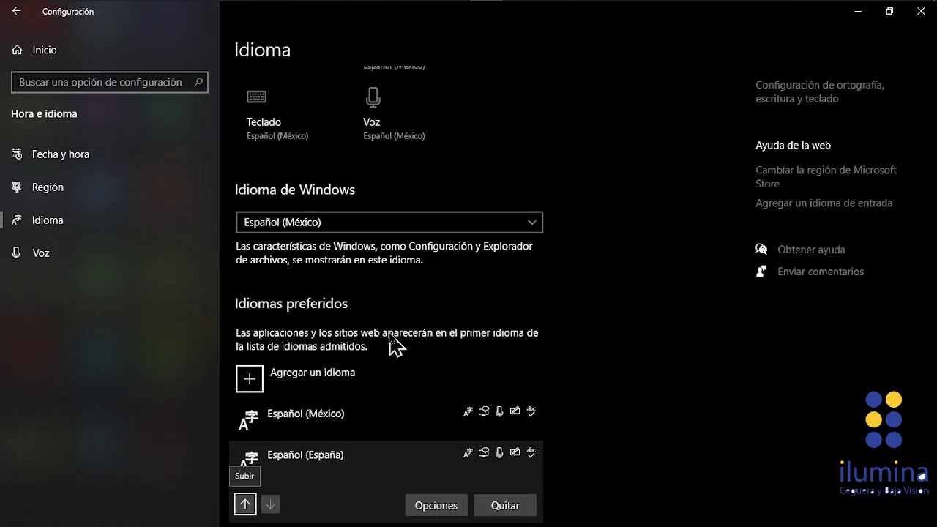
key("shift+Tab")
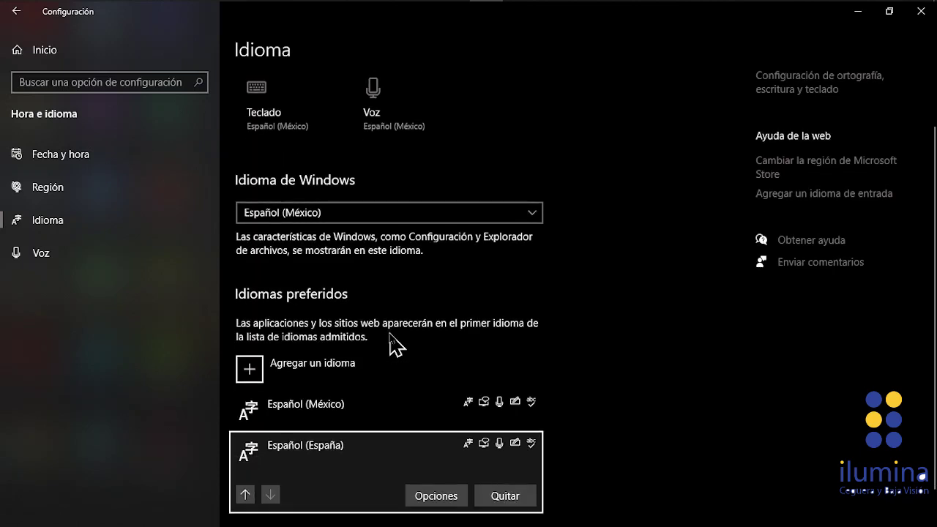
- Check the rearranged preferred languages list and the language selected for the Windows display
key("Up")
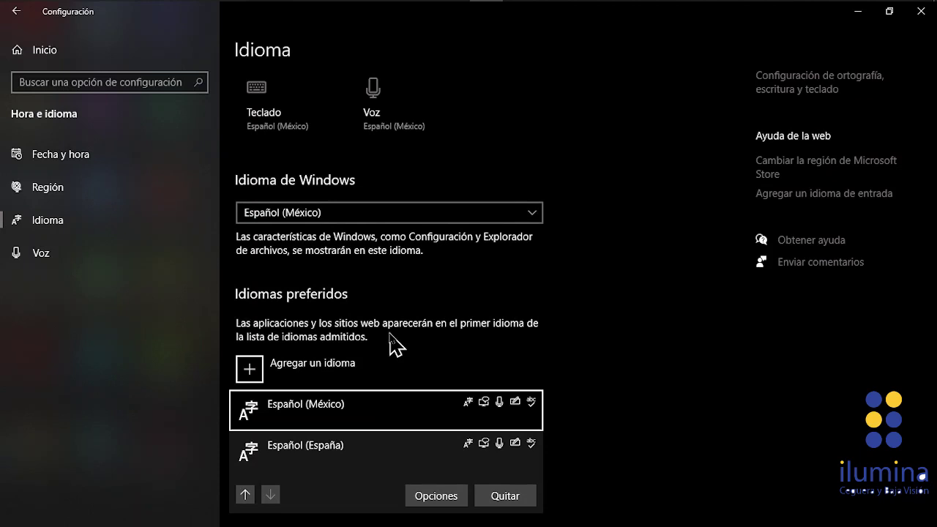
key("ctrl")
key("Down")
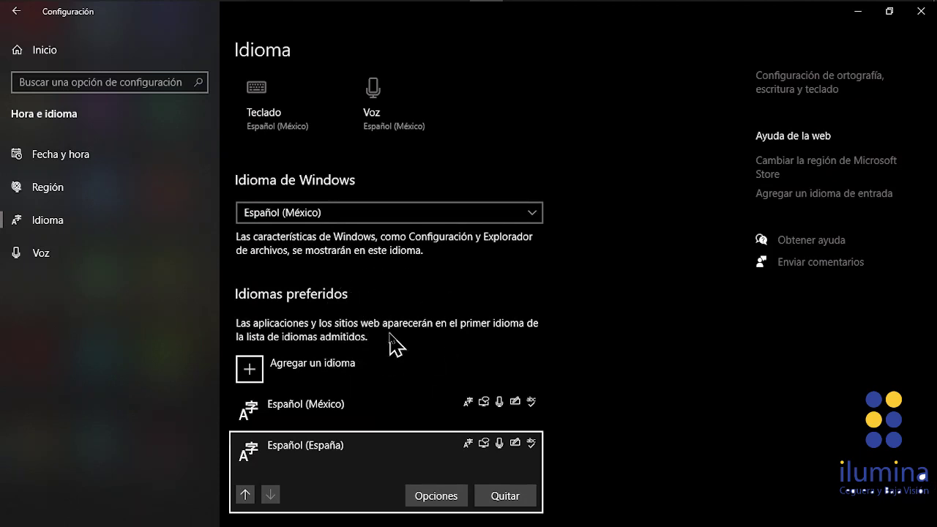
key("ctrl")
key("Up")
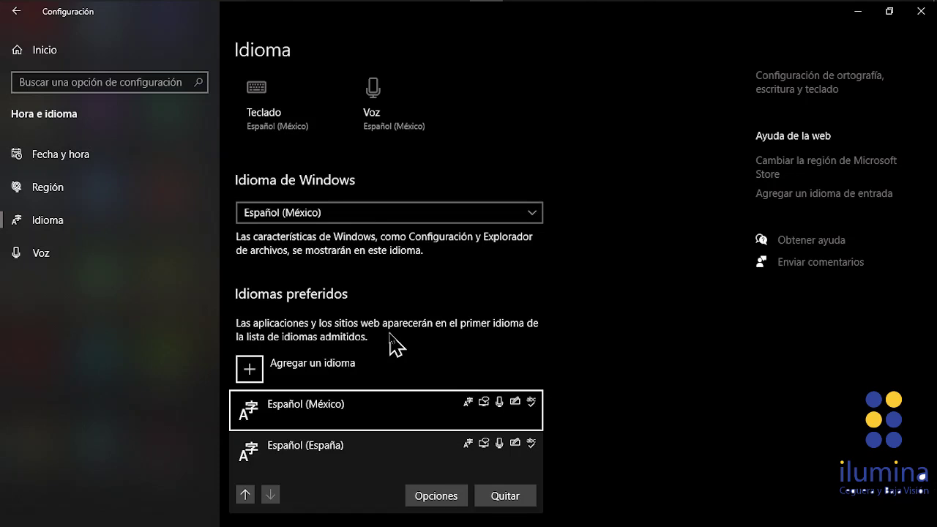
key("ctrl")
key("shift+Tab")
key("shift+Tab")
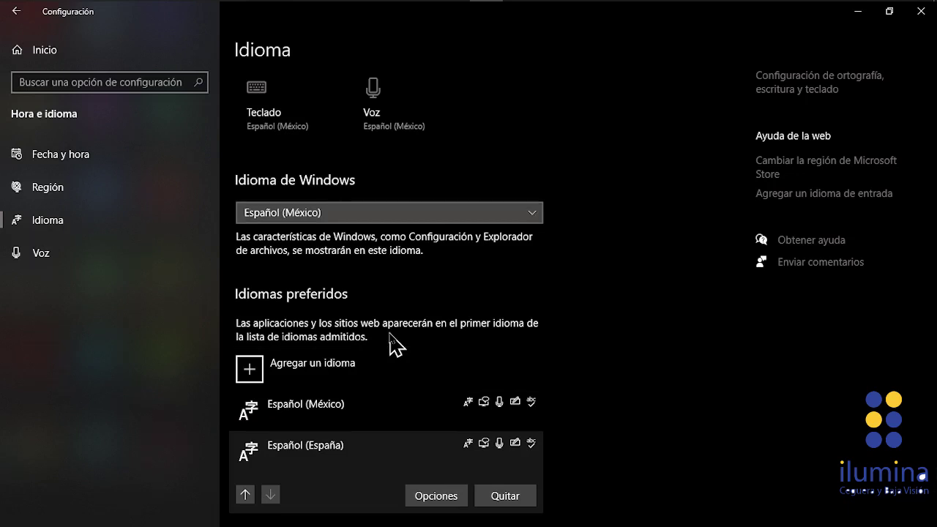
key("ctrl")
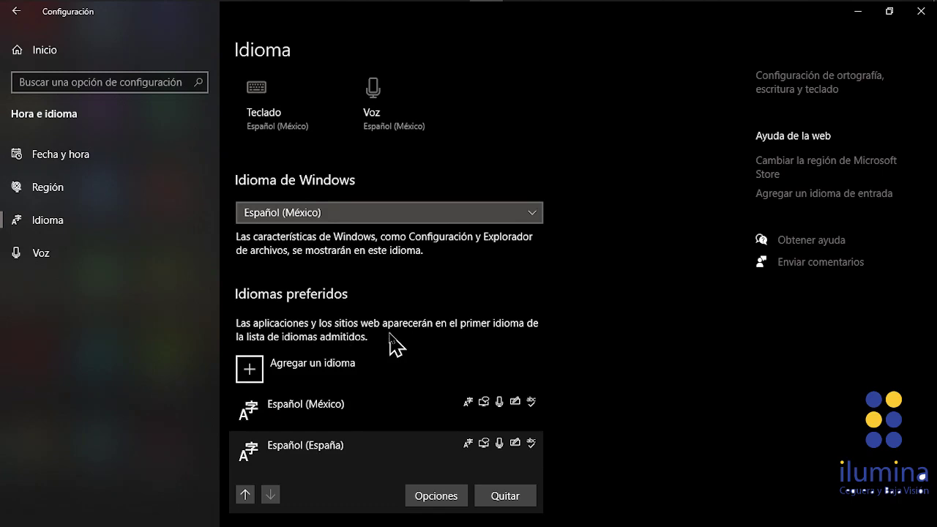